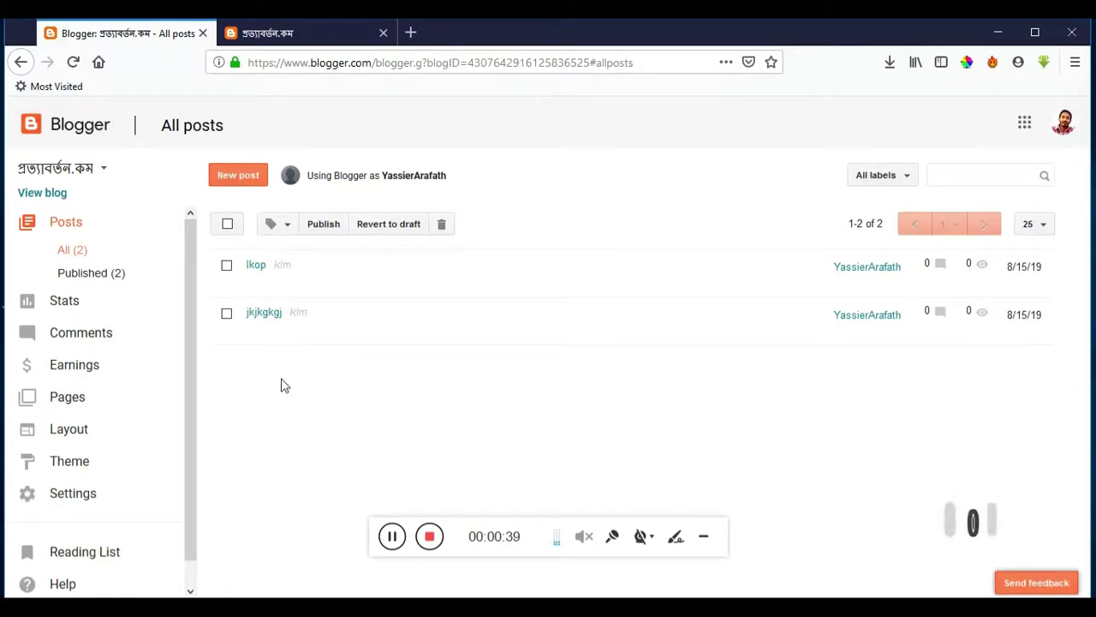
Step: Open the blog's layout and remove the existing image from the Header Logo gadget
left_click(74, 433)
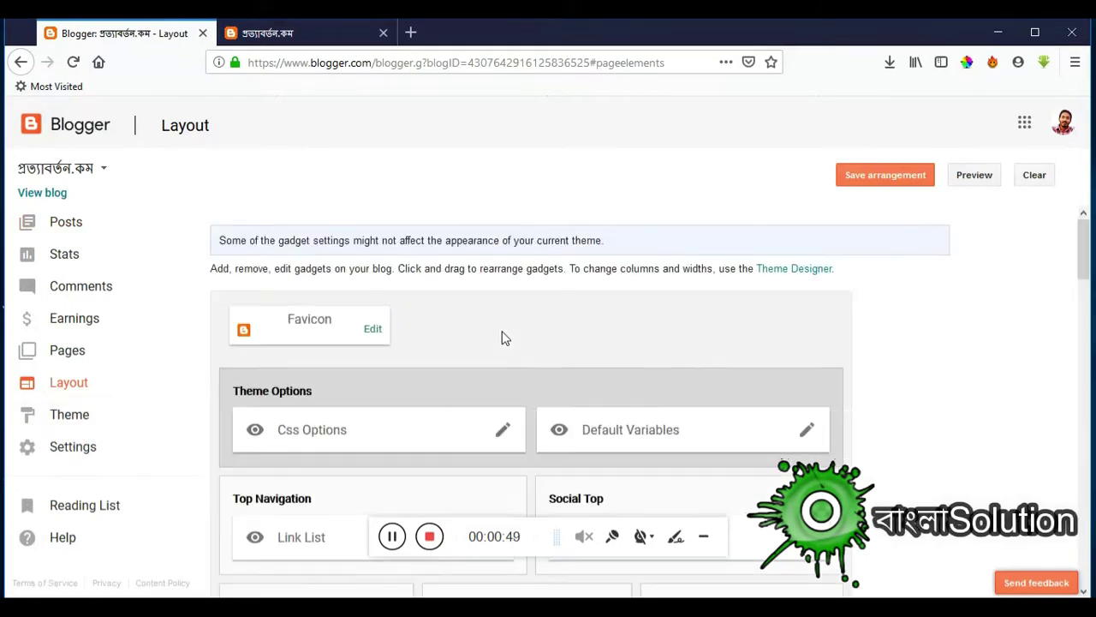
scroll(502, 339, "down", 5)
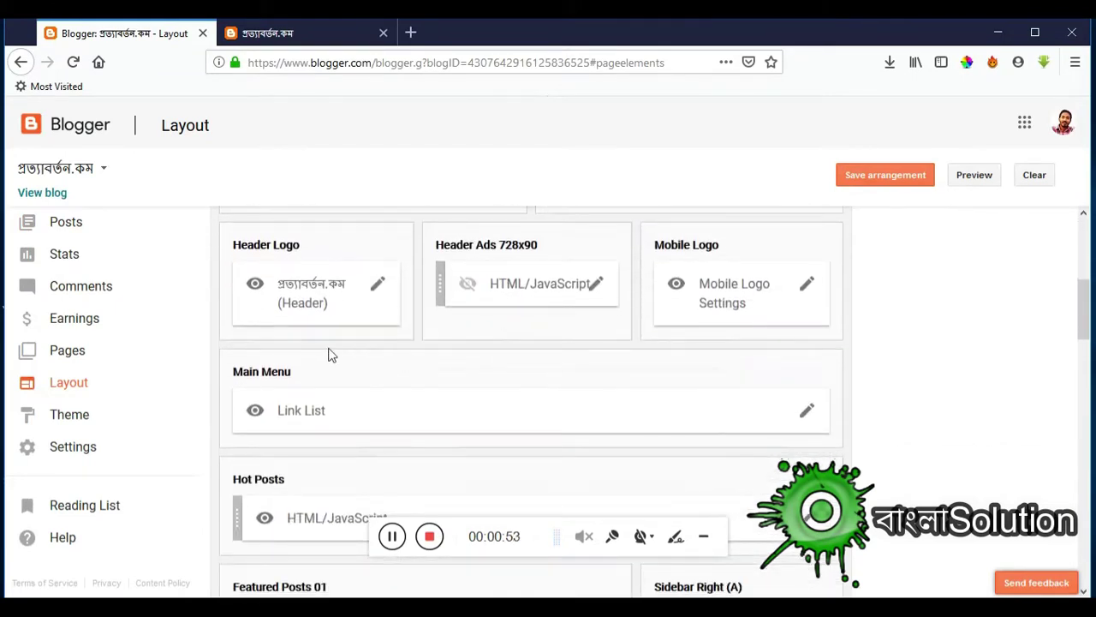
scroll(334, 354, "up", 1)
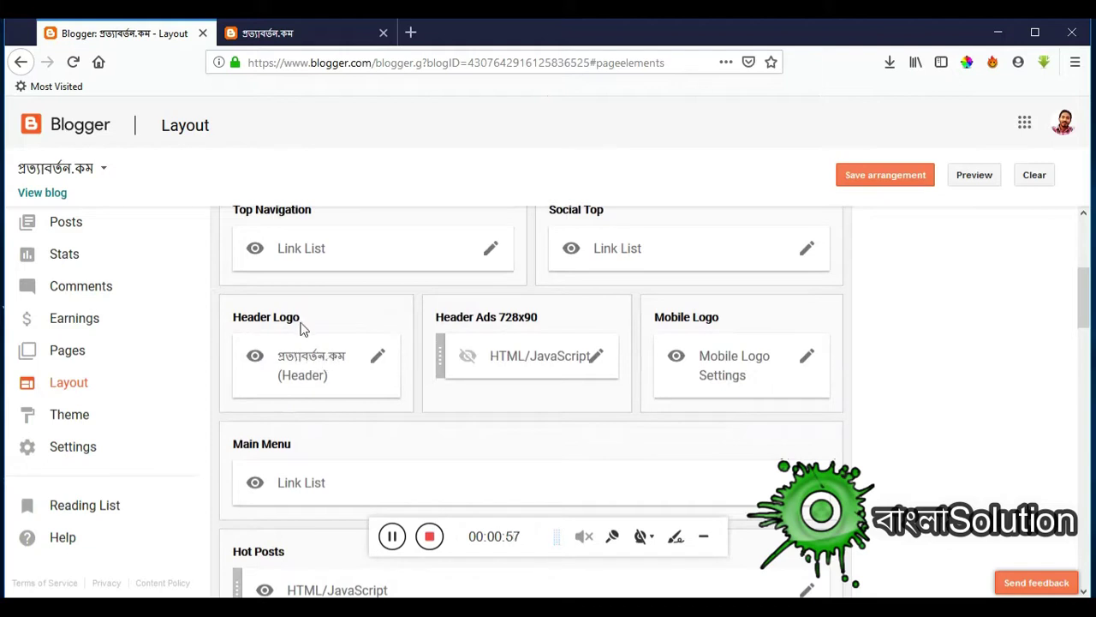
left_click(377, 356)
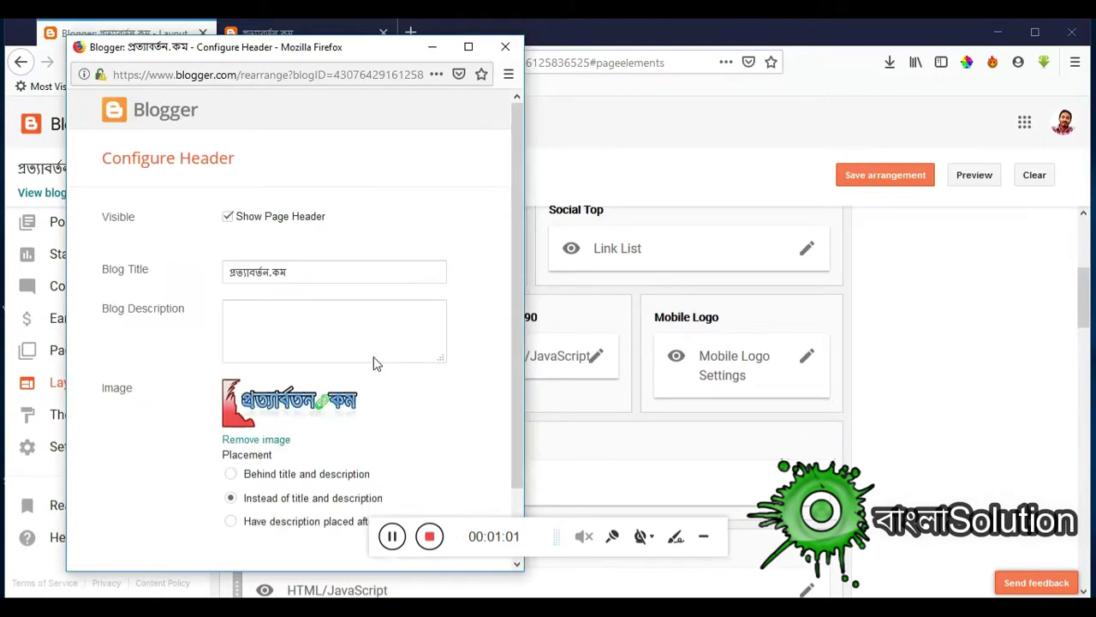
scroll(373, 364, "down", 2)
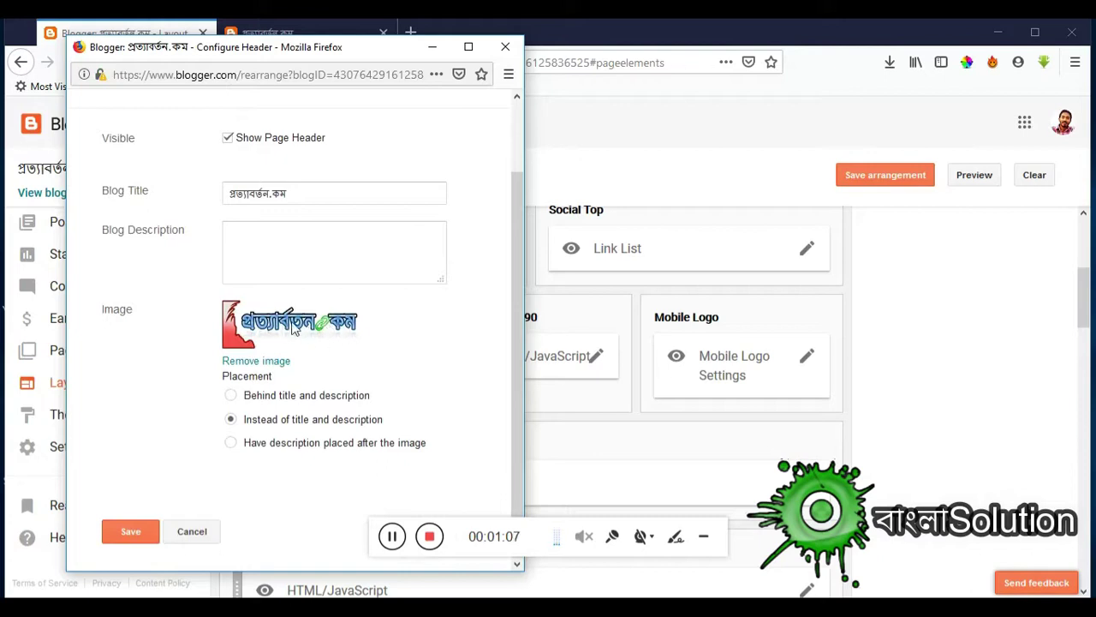
left_click(257, 360)
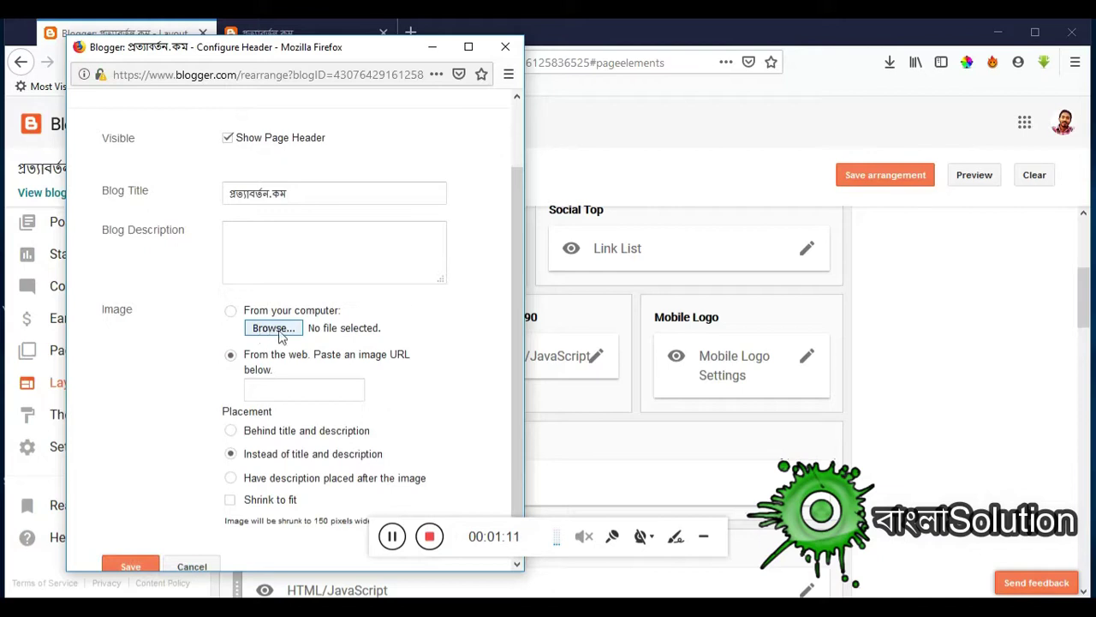
Step: Upload fotter 2.jpg from the Downloads folder as the header image and save the header configuration
left_click(274, 328)
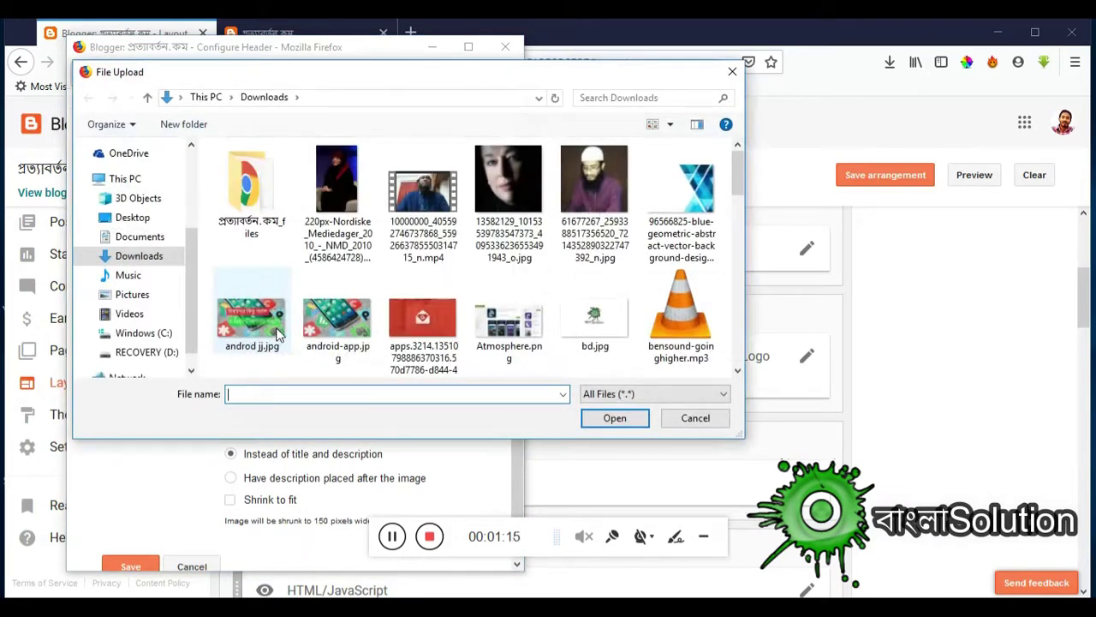
scroll(604, 271, "down", 3)
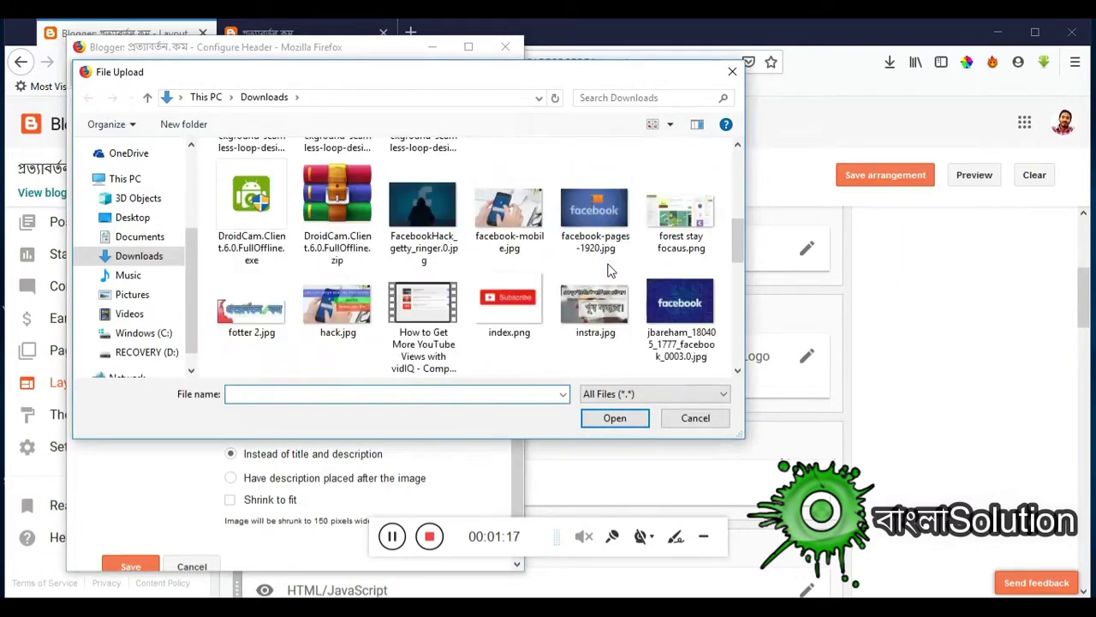
scroll(577, 276, "up", 1)
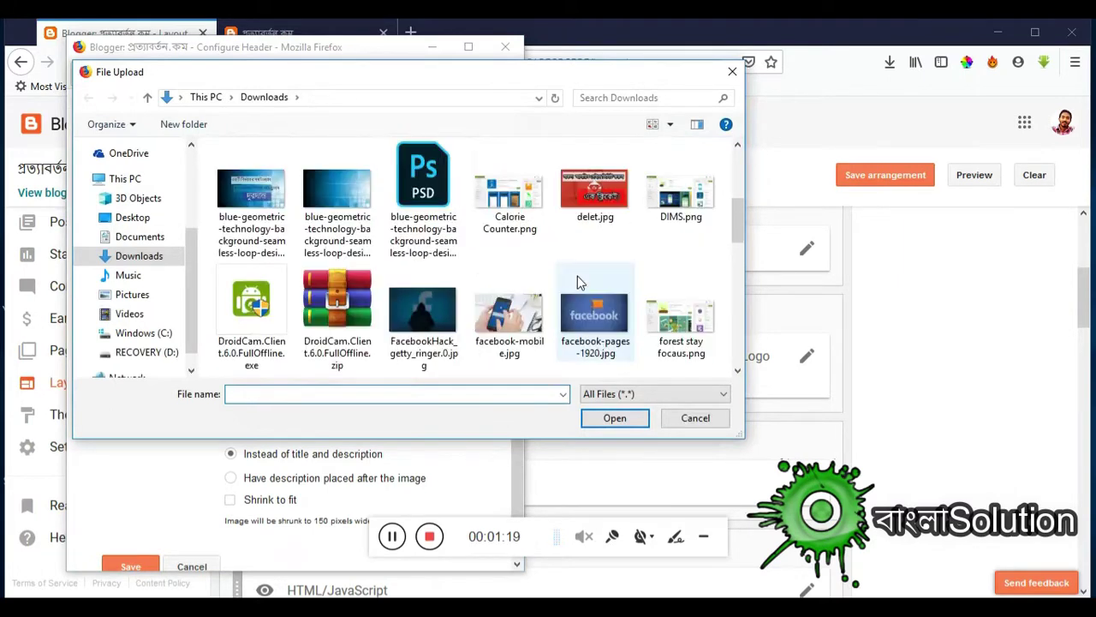
scroll(578, 275, "down", 2)
scroll(581, 287, "up", 2)
scroll(581, 289, "up", 2)
scroll(581, 289, "down", 2)
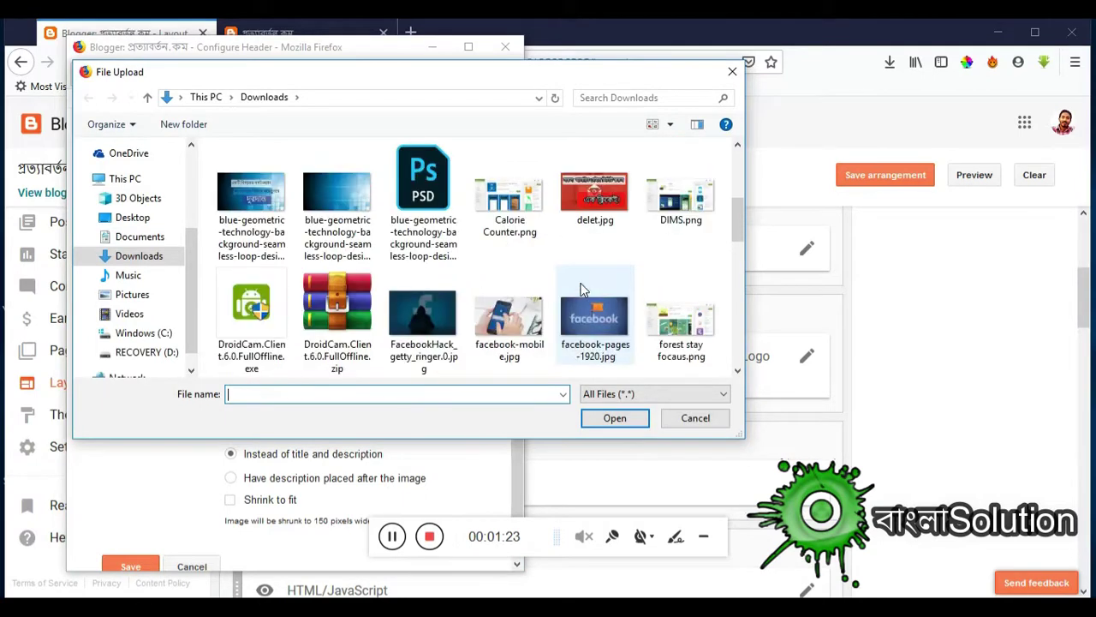
scroll(581, 290, "down", 2)
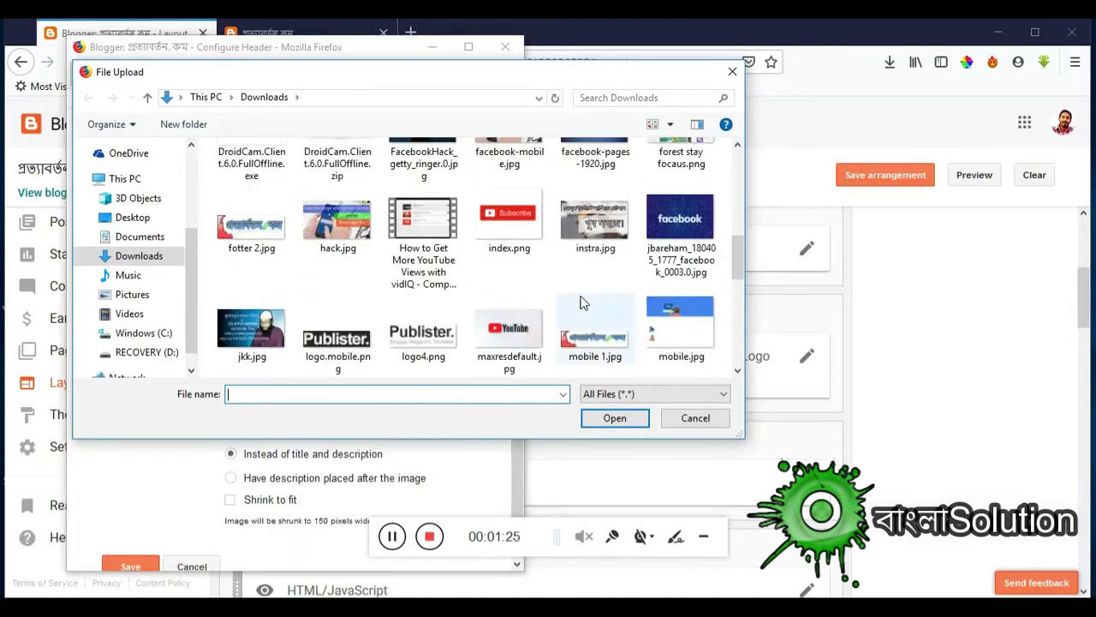
left_click(256, 244)
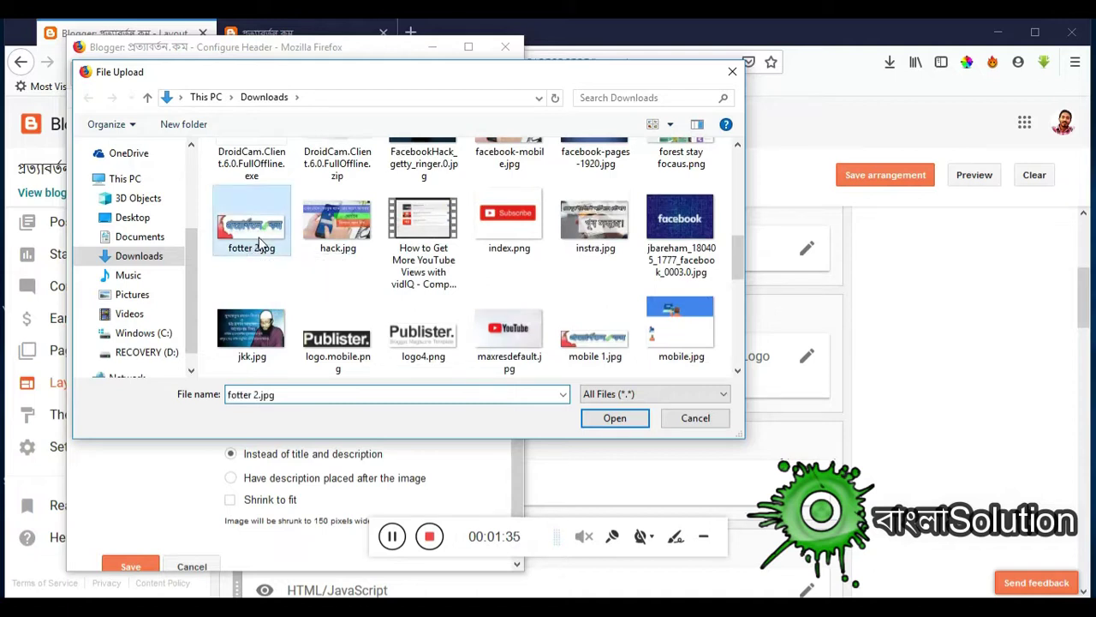
left_click(614, 419)
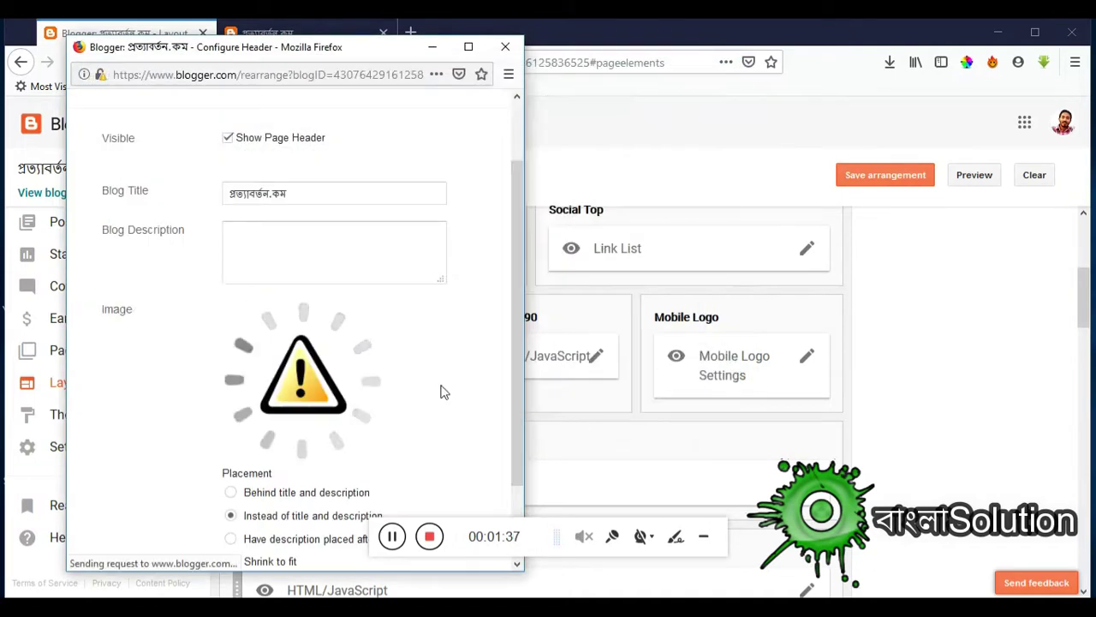
scroll(441, 389, "down", 2)
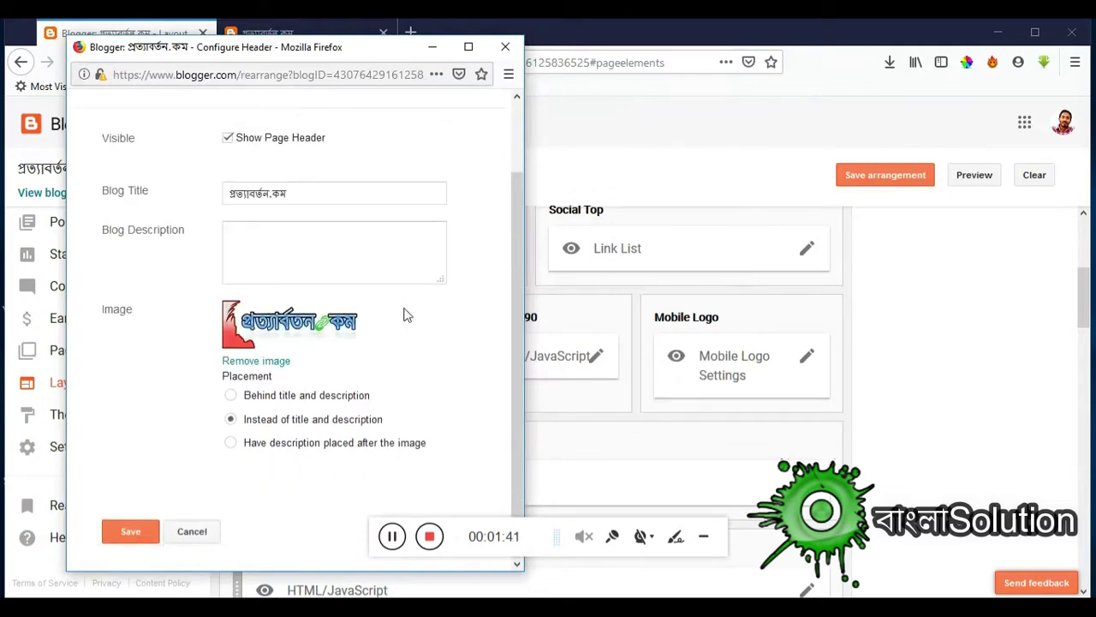
left_click(129, 531)
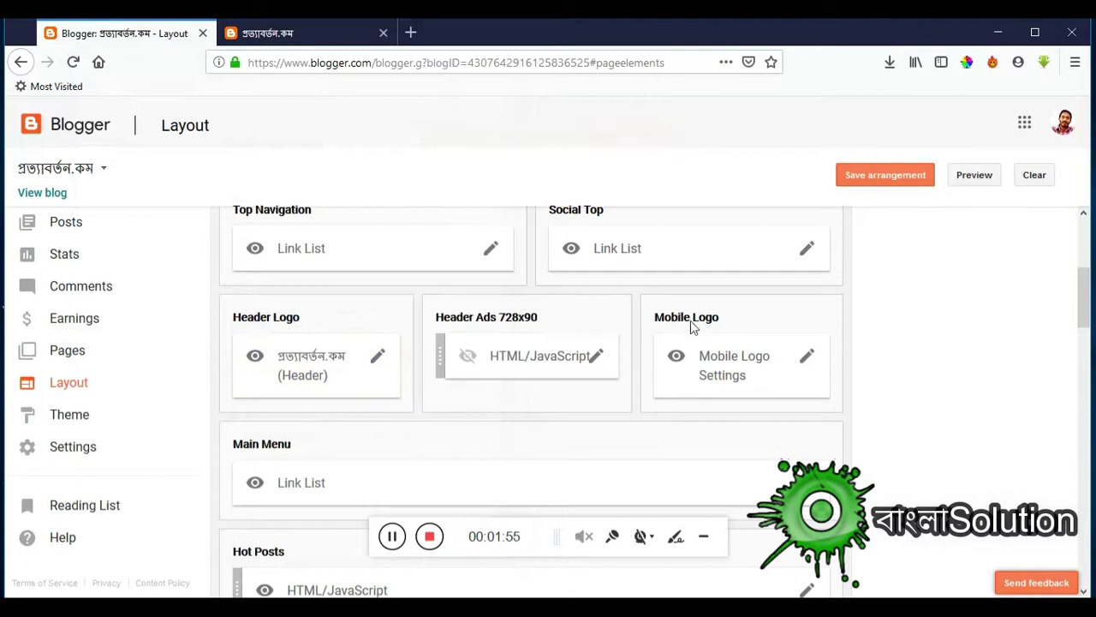
Step: Replace the Mobile Logo gadget's image with mobile 1.jpg from the Downloads folder and save the gadget
left_click(809, 360)
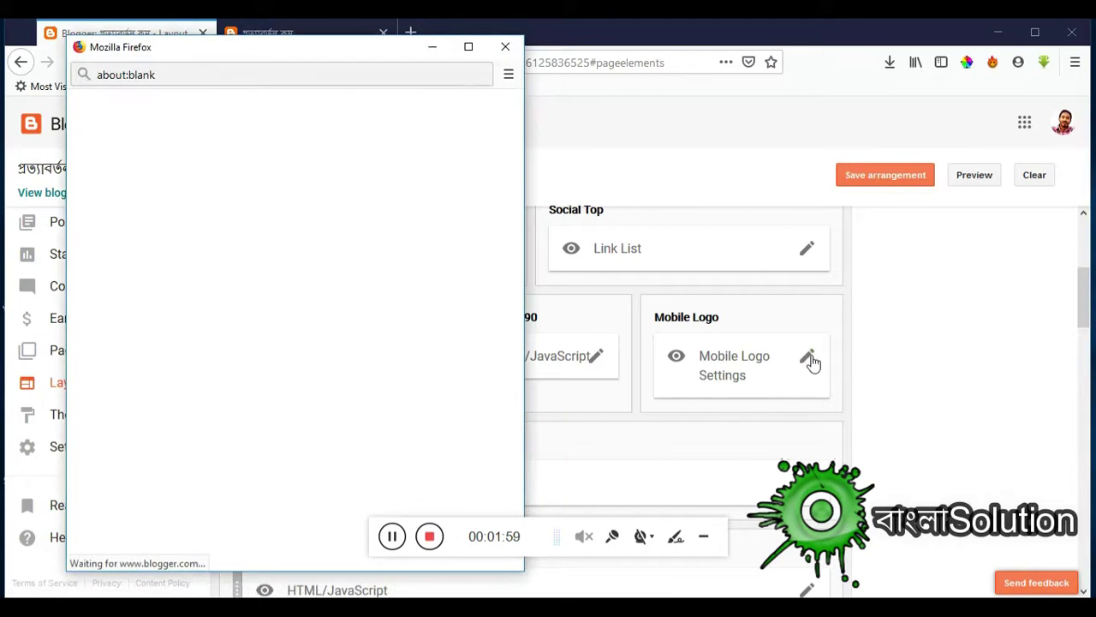
scroll(445, 369, "down", 1)
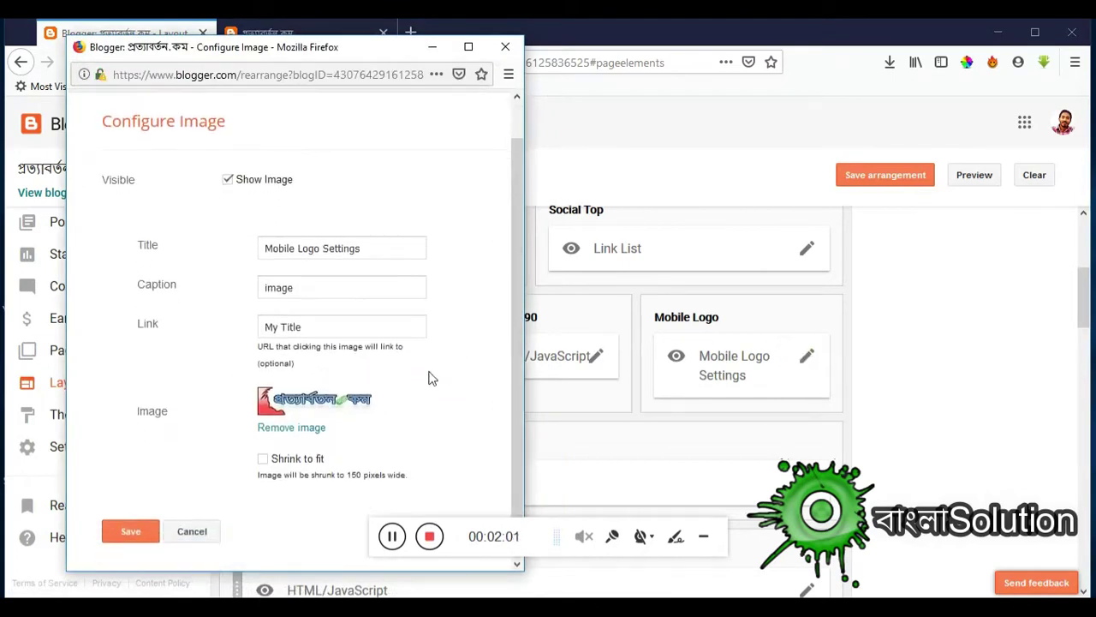
left_click(286, 432)
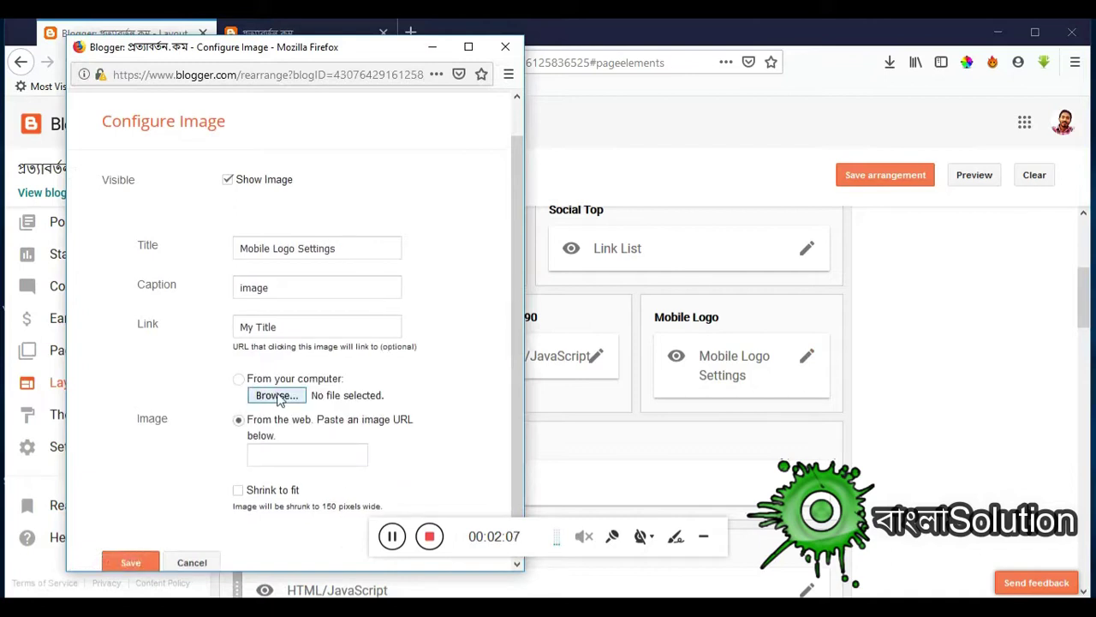
left_click(286, 396)
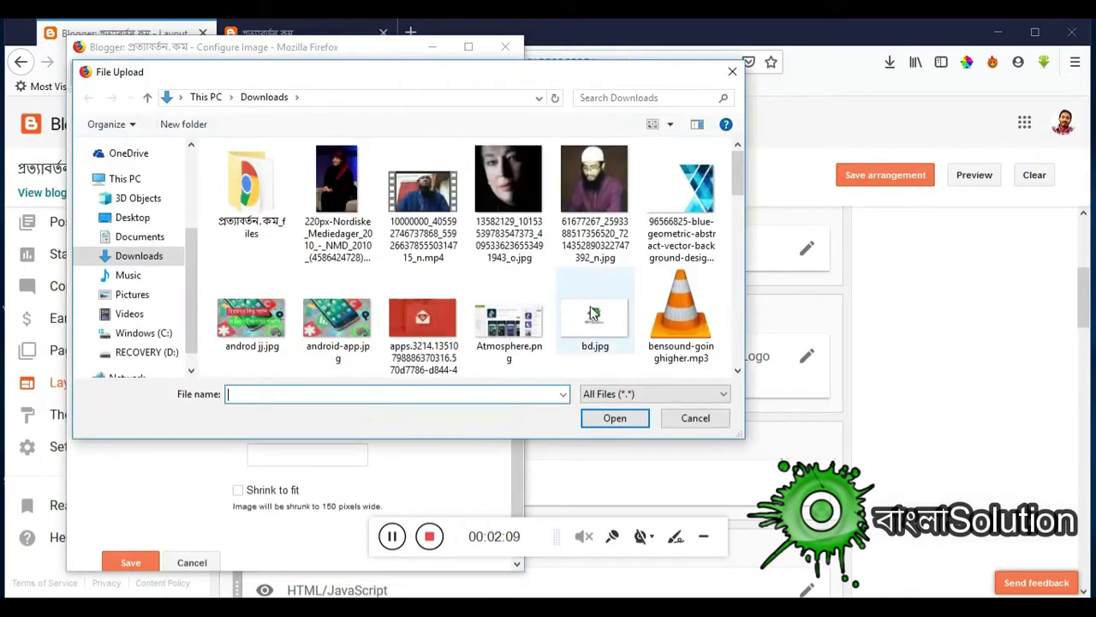
scroll(590, 309, "down", 3)
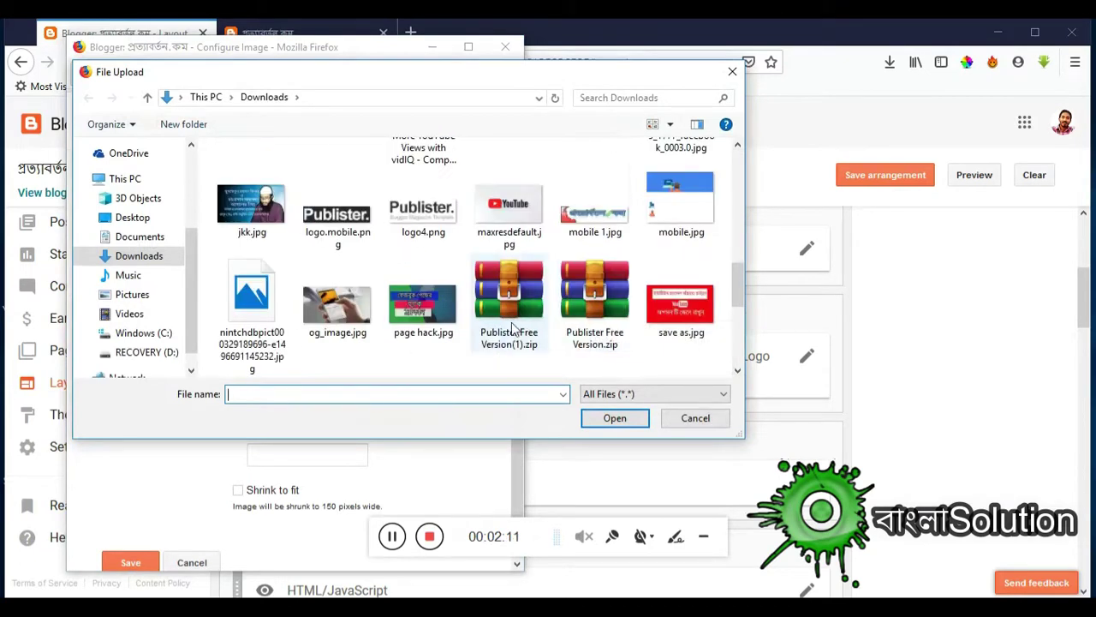
left_click(590, 228)
left_click(618, 421)
scroll(453, 423, "down", 3)
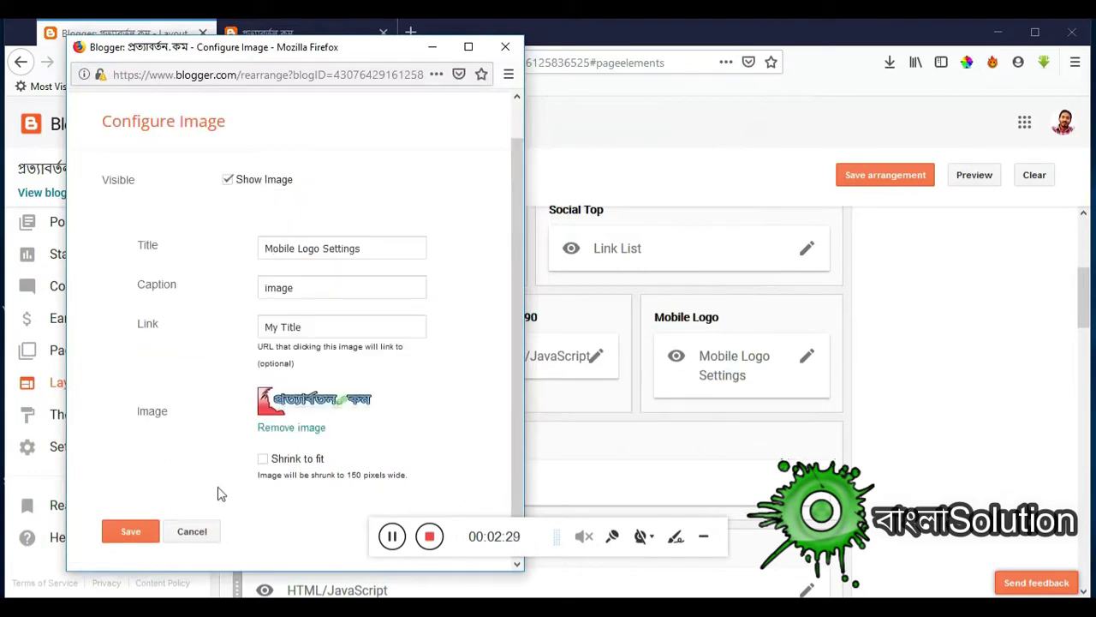
left_click(127, 533)
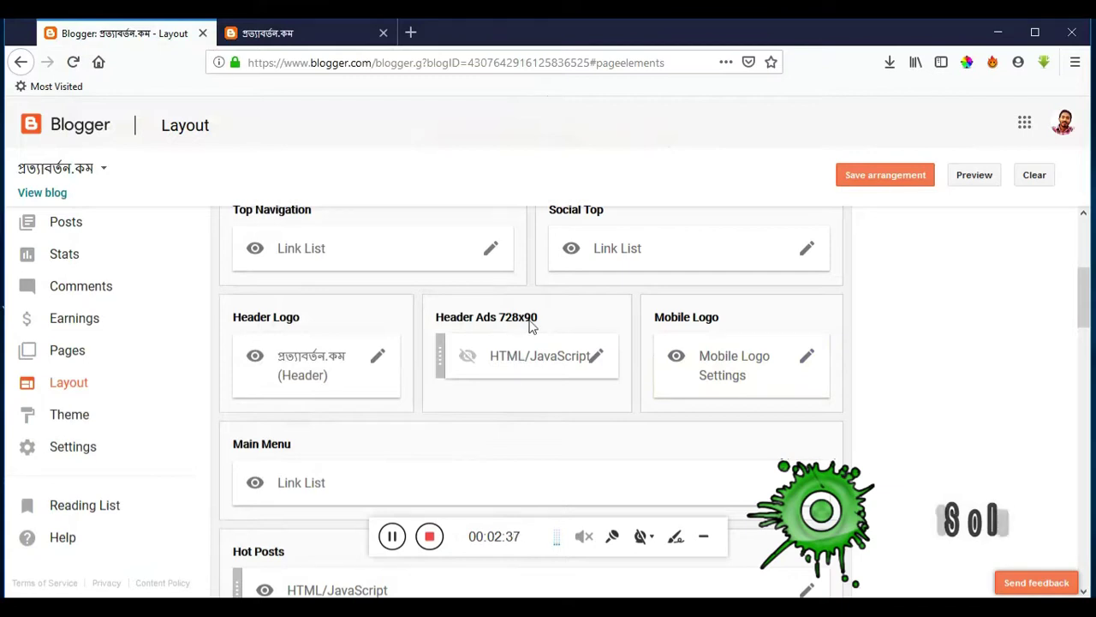
Step: Check the ad banner on the live blog and remove the HTML/JavaScript gadget from the Header Ads 728x90 section
left_click(289, 33)
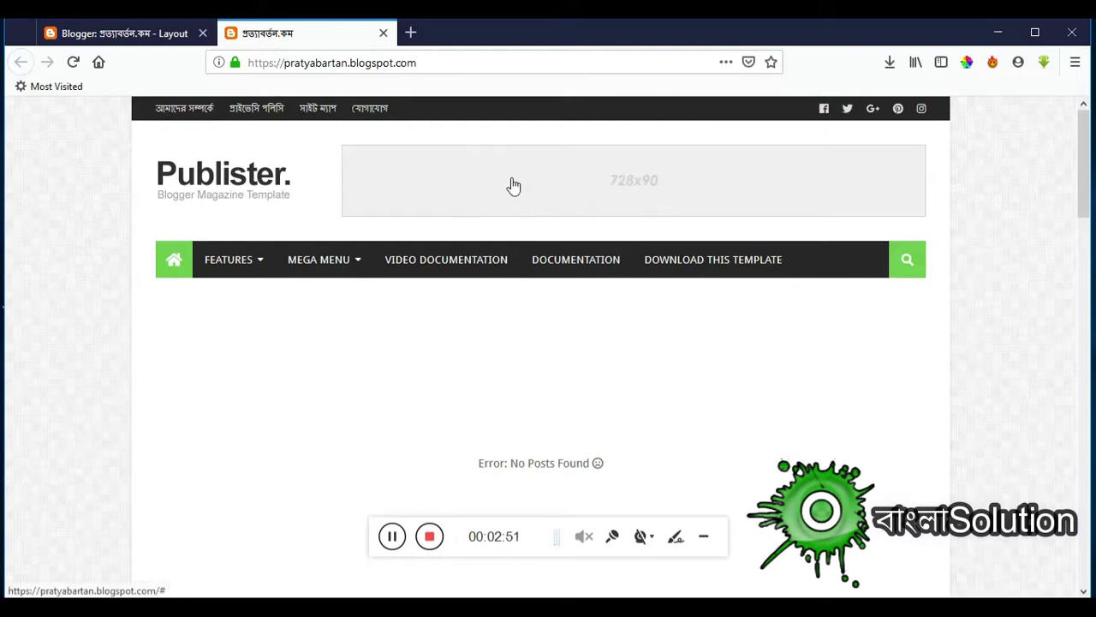
left_click(103, 36)
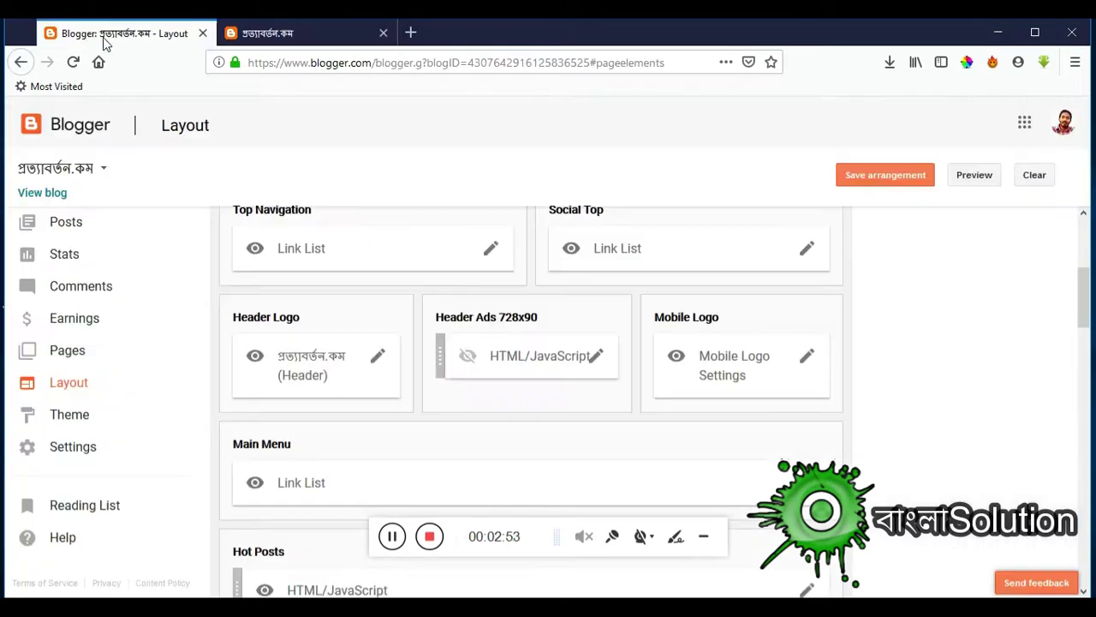
left_click(597, 356)
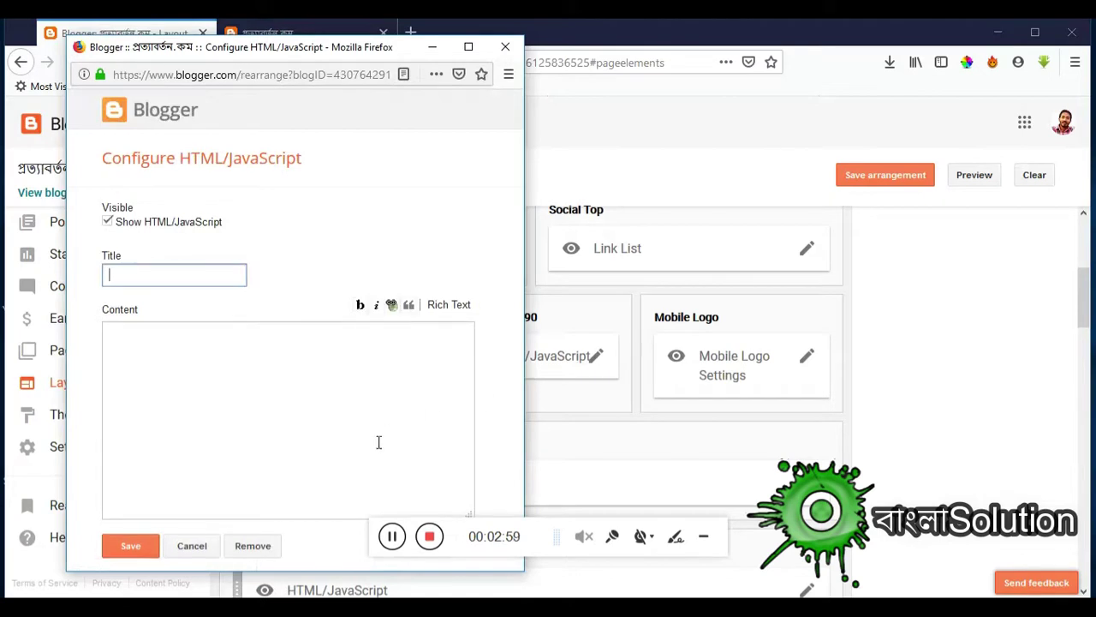
left_click(255, 547)
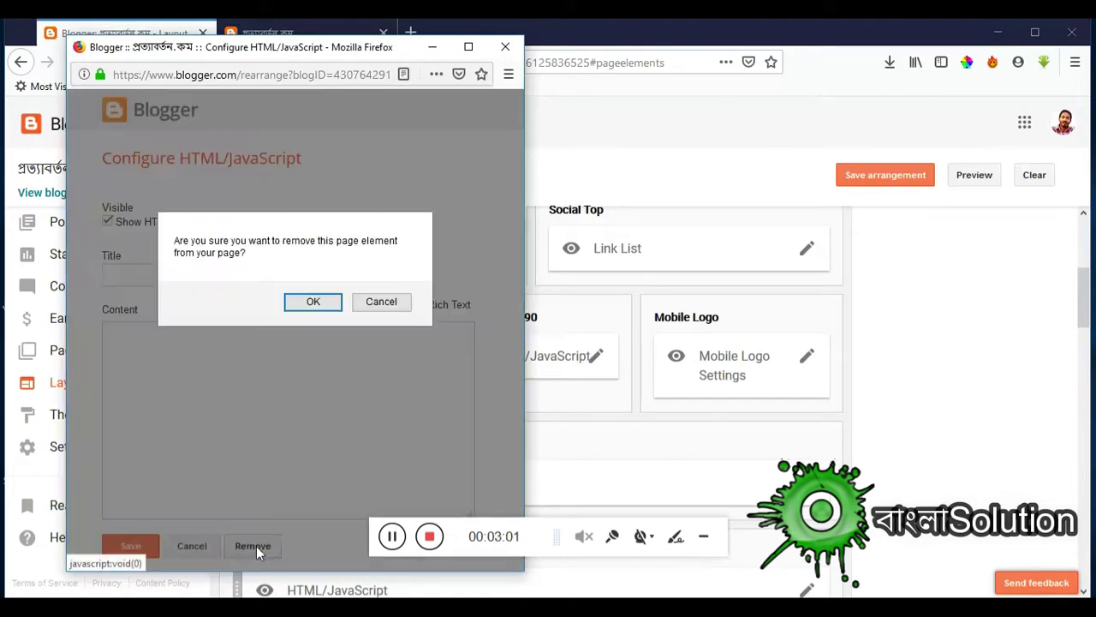
left_click(313, 303)
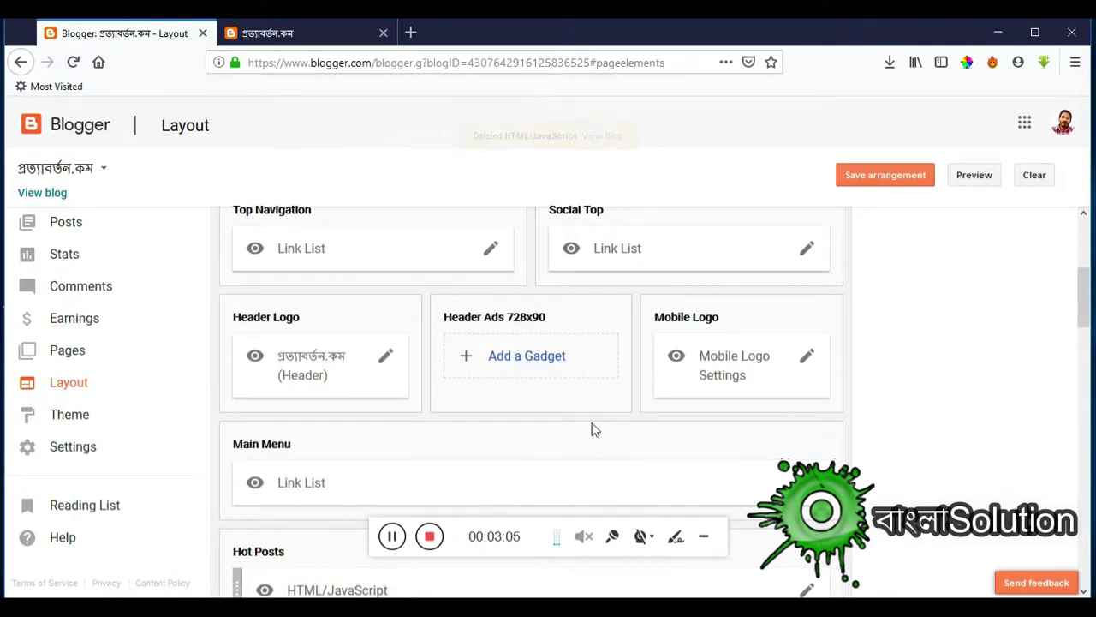
Step: In the Social Top link list, review the facebook entry's name and URL, save the entry, and save the gadget
scroll(595, 428, "down", 3)
scroll(595, 428, "up", 7)
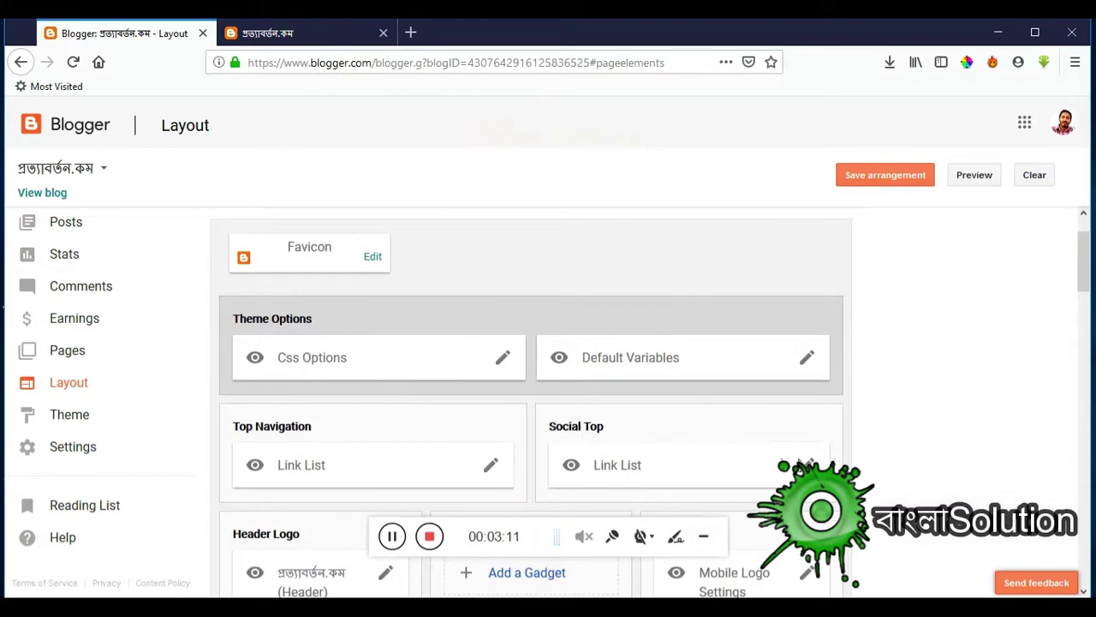
left_click(800, 465)
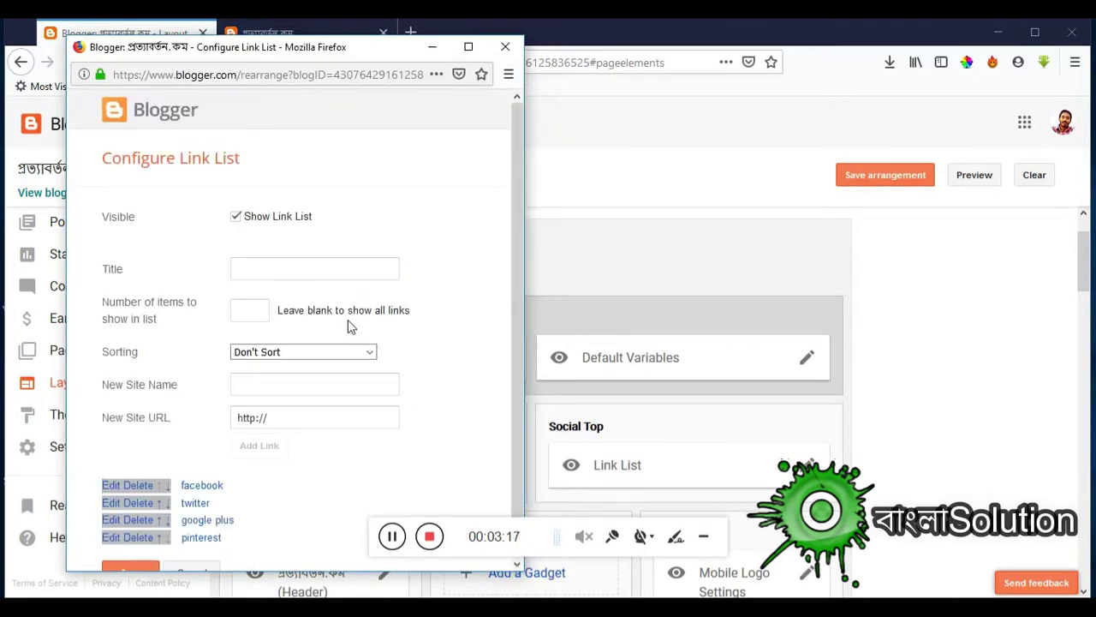
scroll(346, 358, "down", 1)
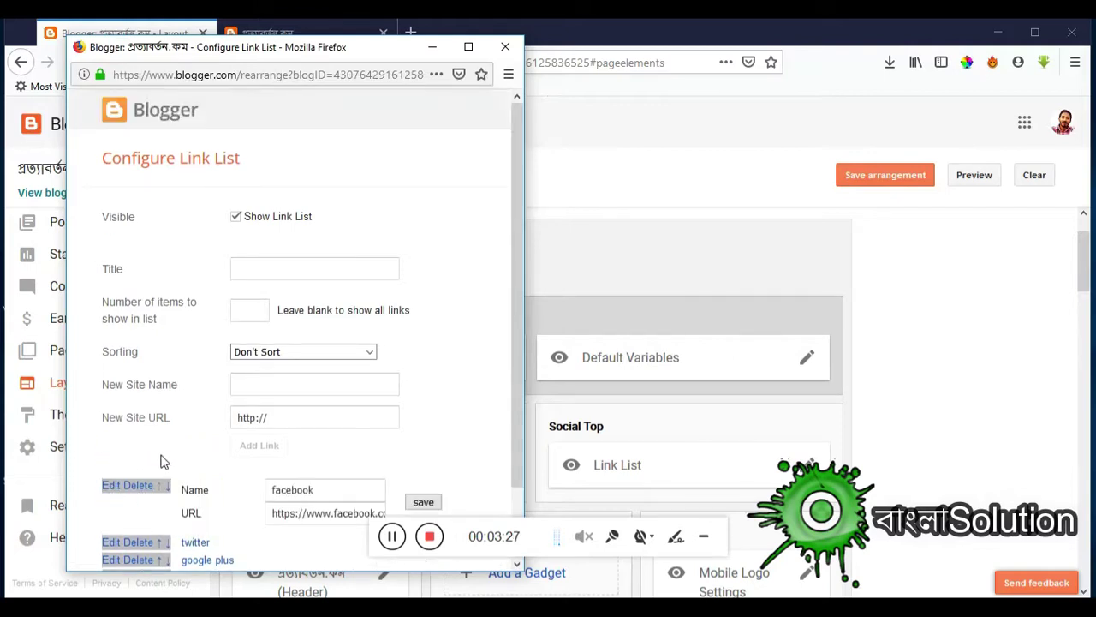
scroll(164, 462, "down", 2)
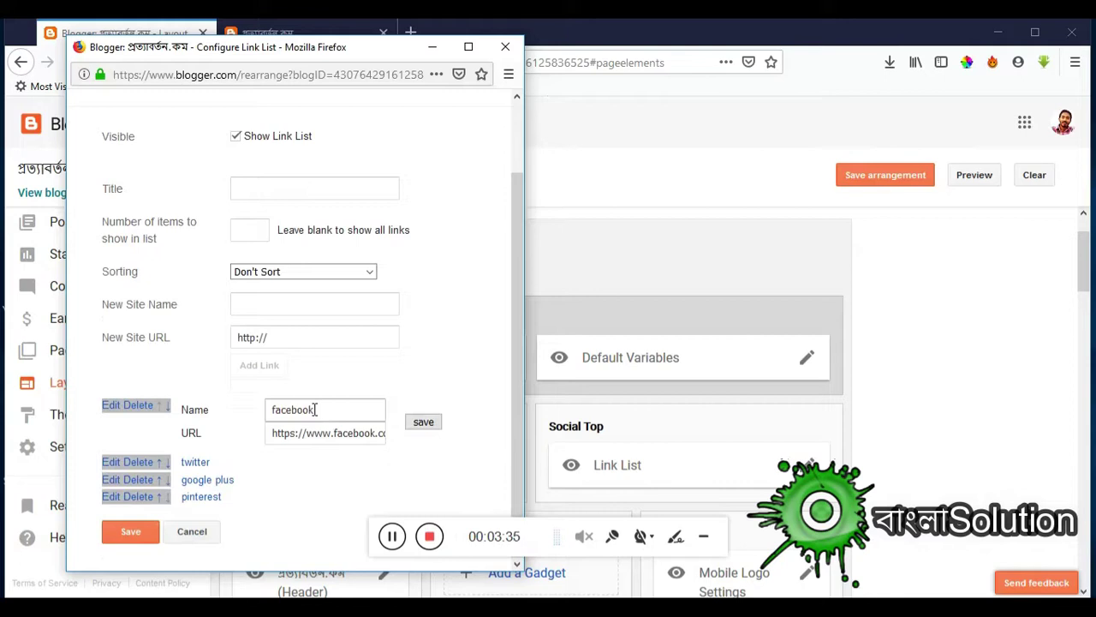
left_click_drag(315, 410, 269, 411)
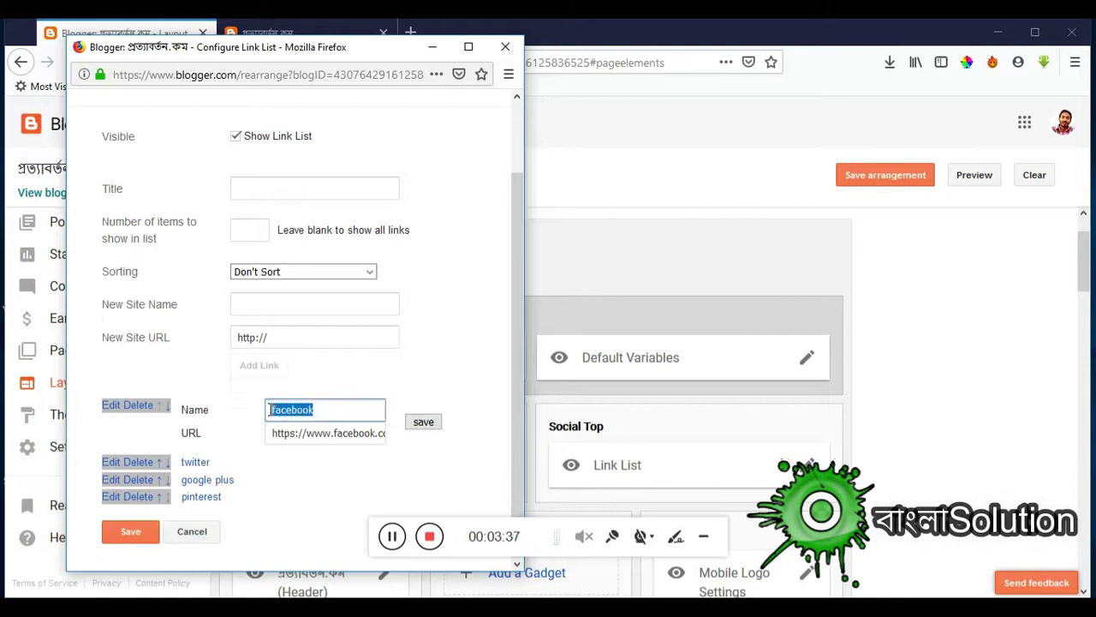
left_click_drag(271, 433, 421, 434)
left_click(422, 423)
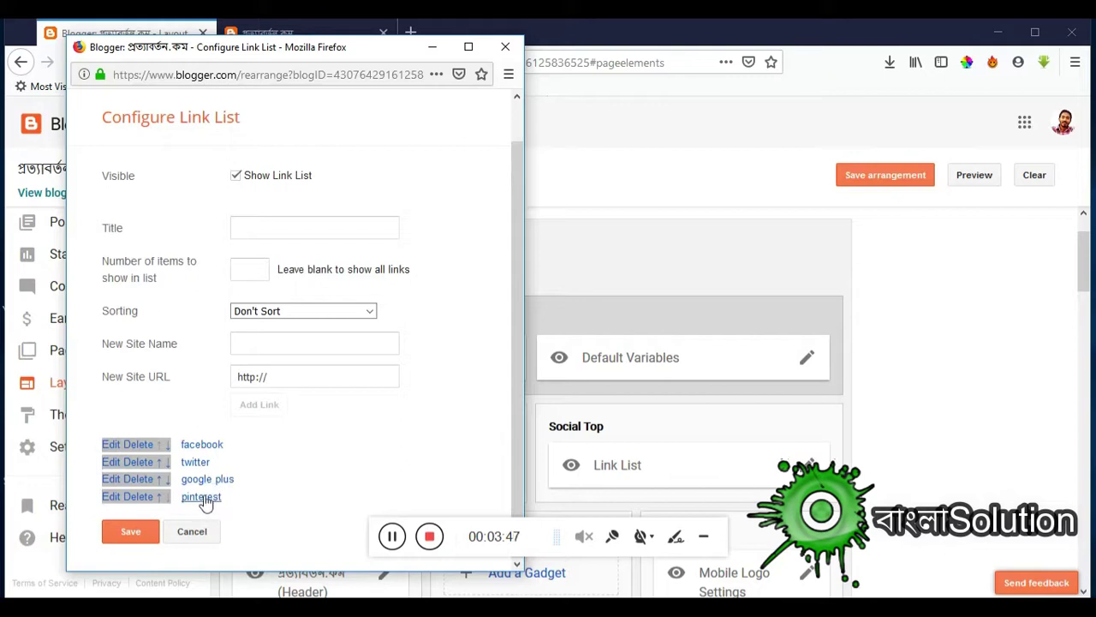
left_click(131, 538)
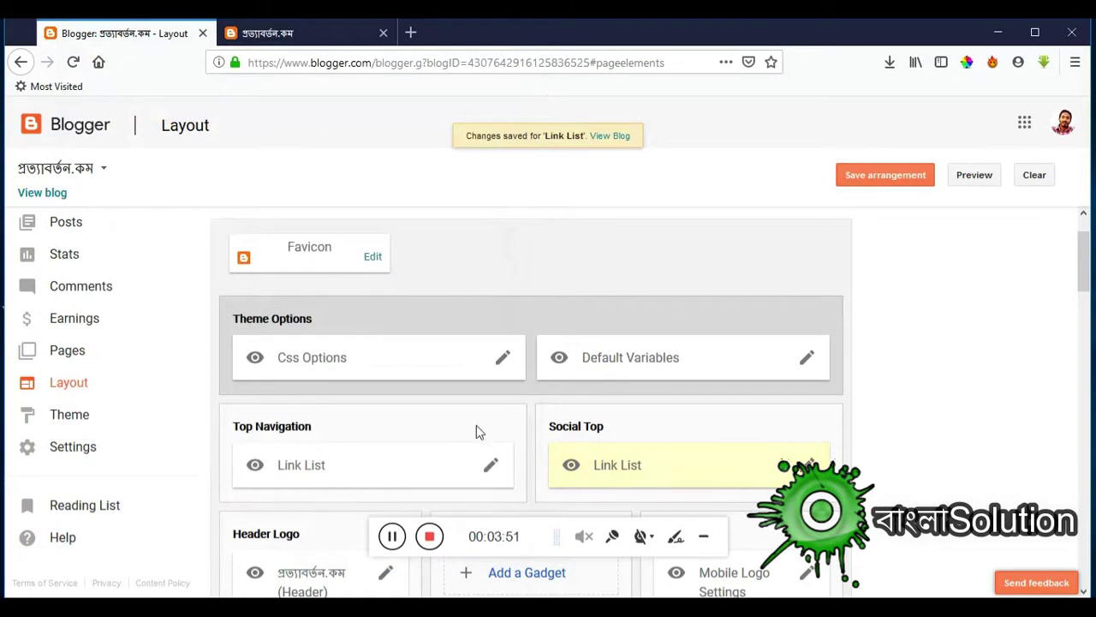
Step: Open the Social Widget link list for editing and check its title
scroll(477, 431, "down", 5)
scroll(477, 436, "down", 8)
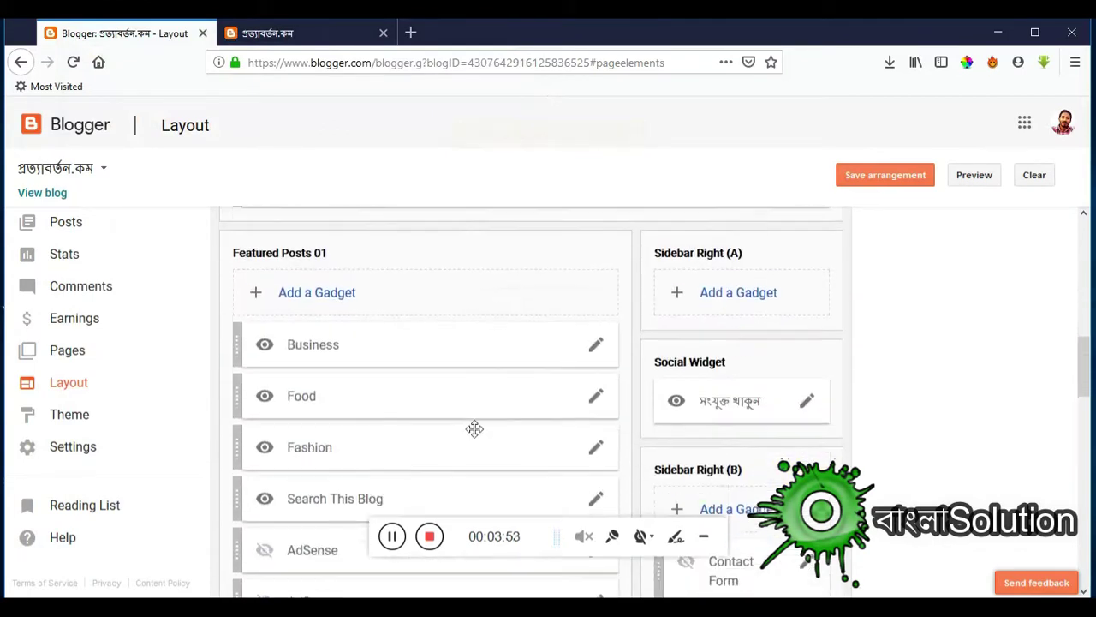
scroll(476, 345, "up", 1)
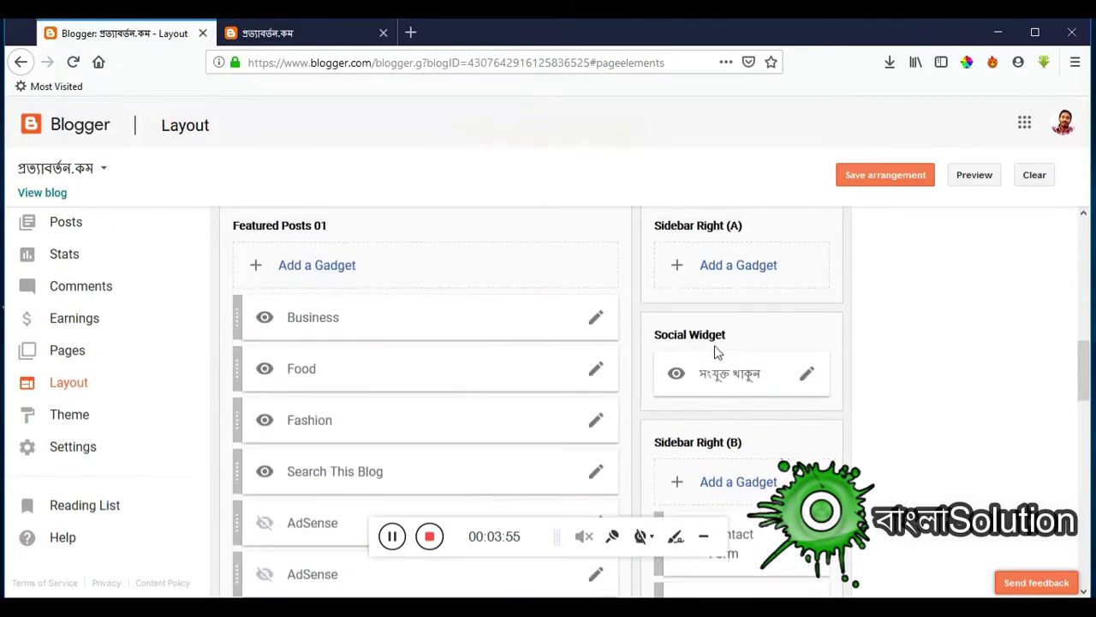
left_click(807, 380)
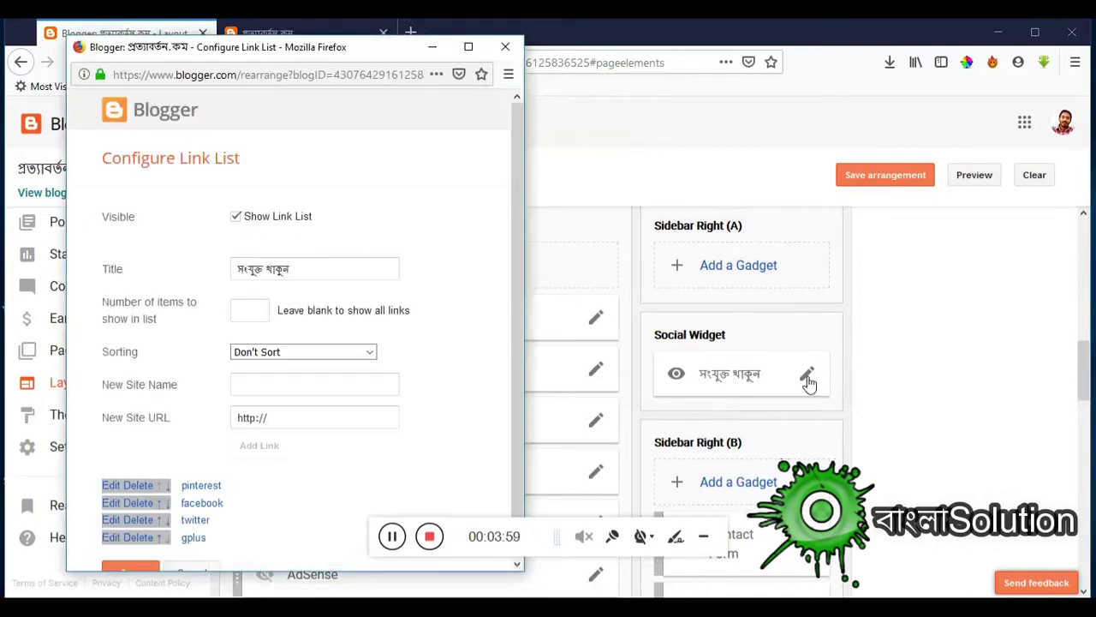
scroll(216, 340, "down", 1)
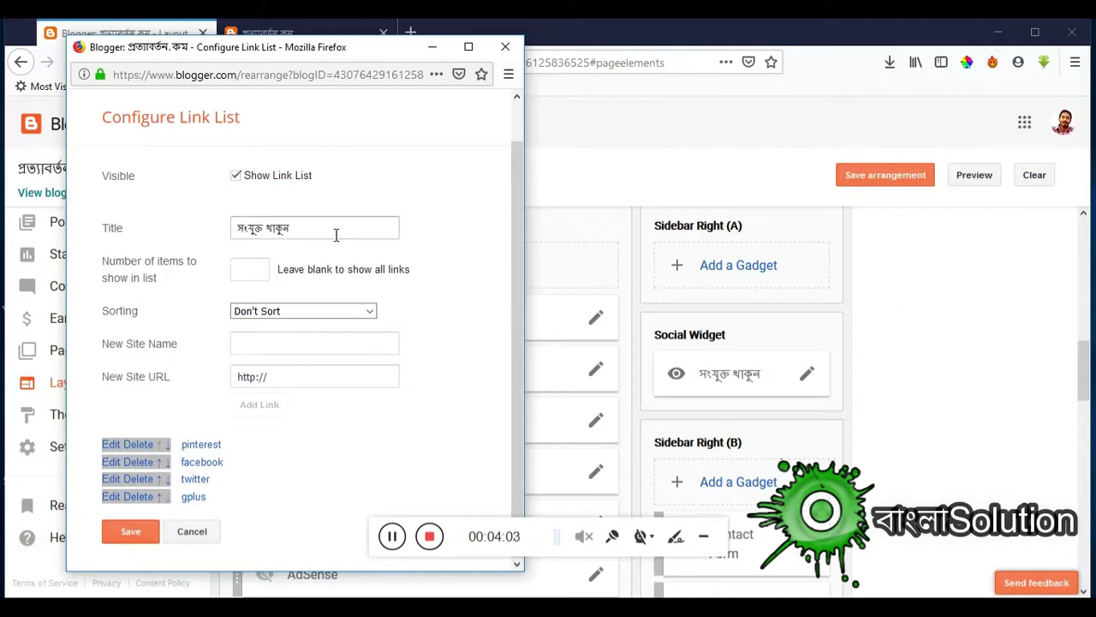
left_click_drag(310, 229, 236, 228)
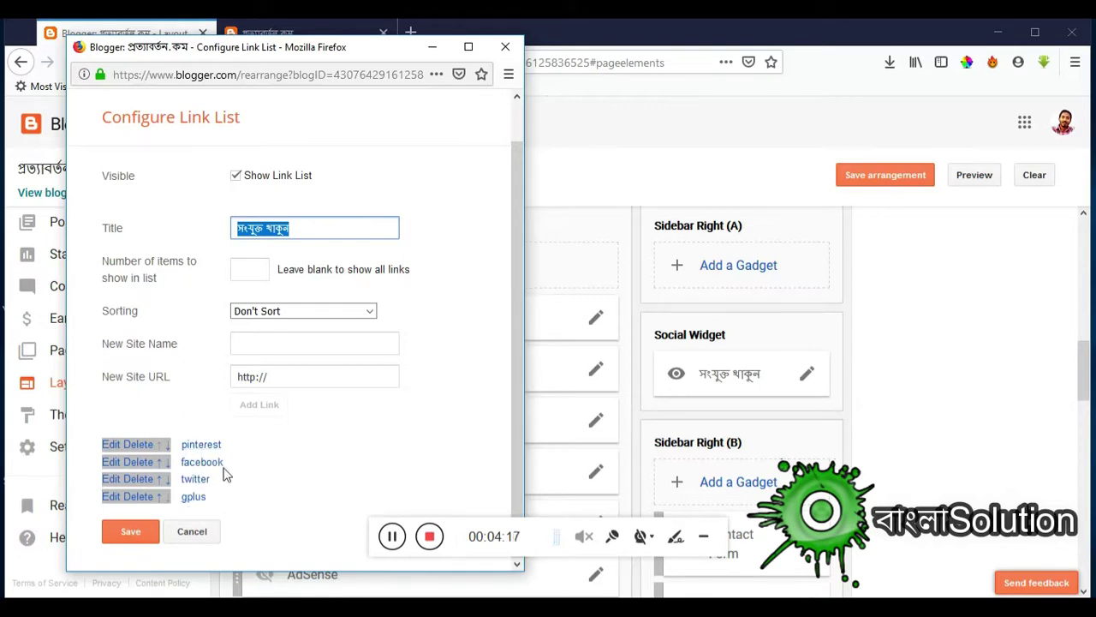
Step: Review the name and URL of the pinterest entry in the Social Widget list and save the entry
left_click(115, 446)
scroll(204, 458, "down", 2)
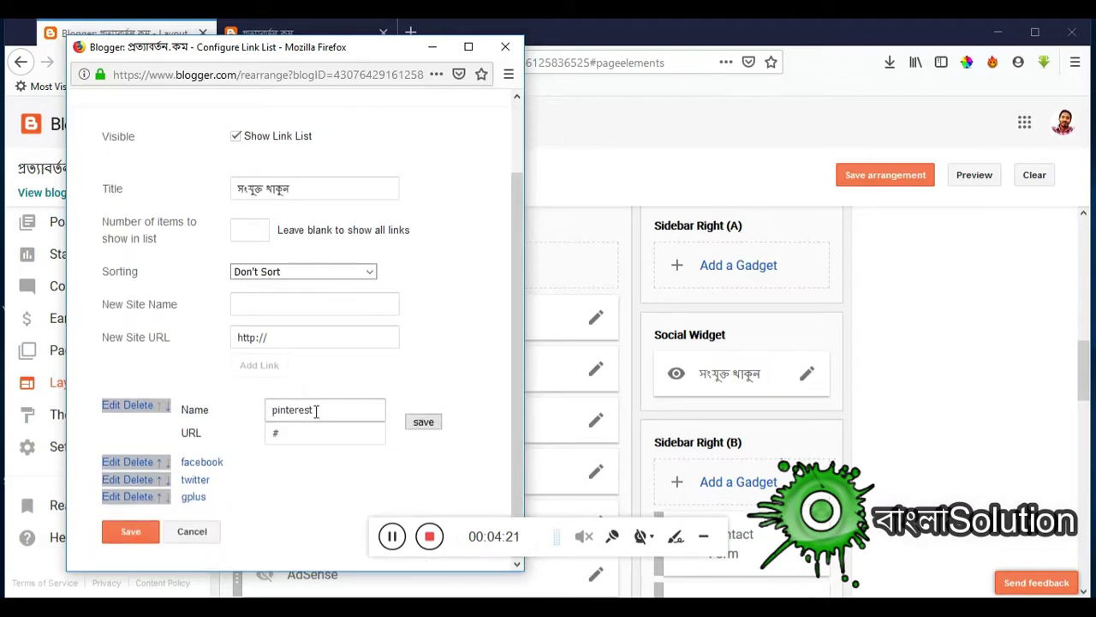
left_click_drag(316, 411, 265, 409)
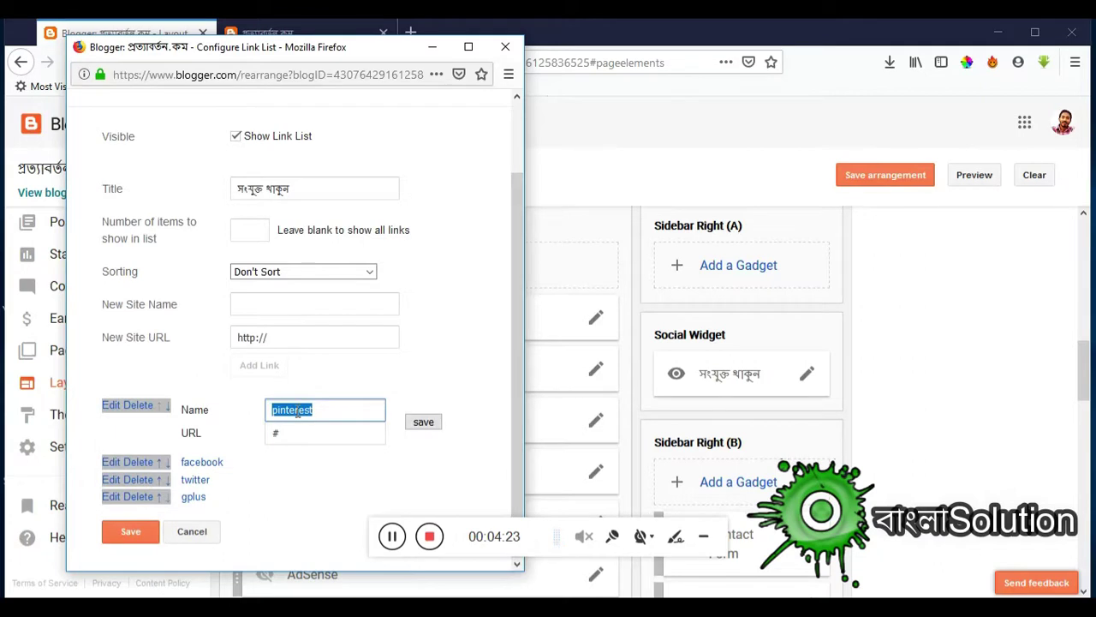
left_click(288, 432)
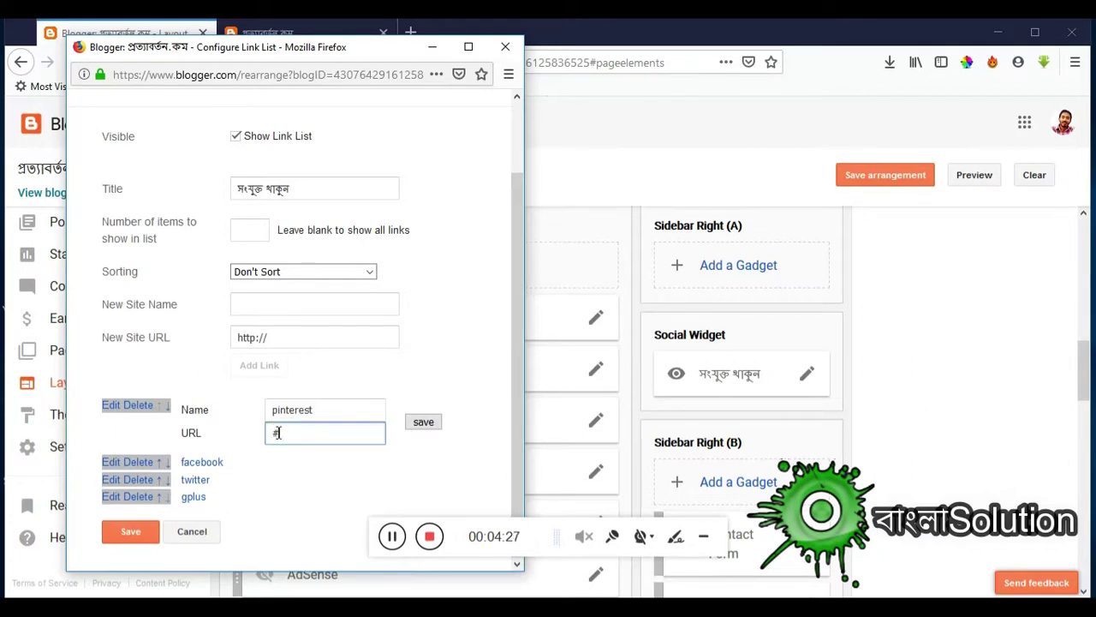
double_click(273, 433)
left_click(421, 429)
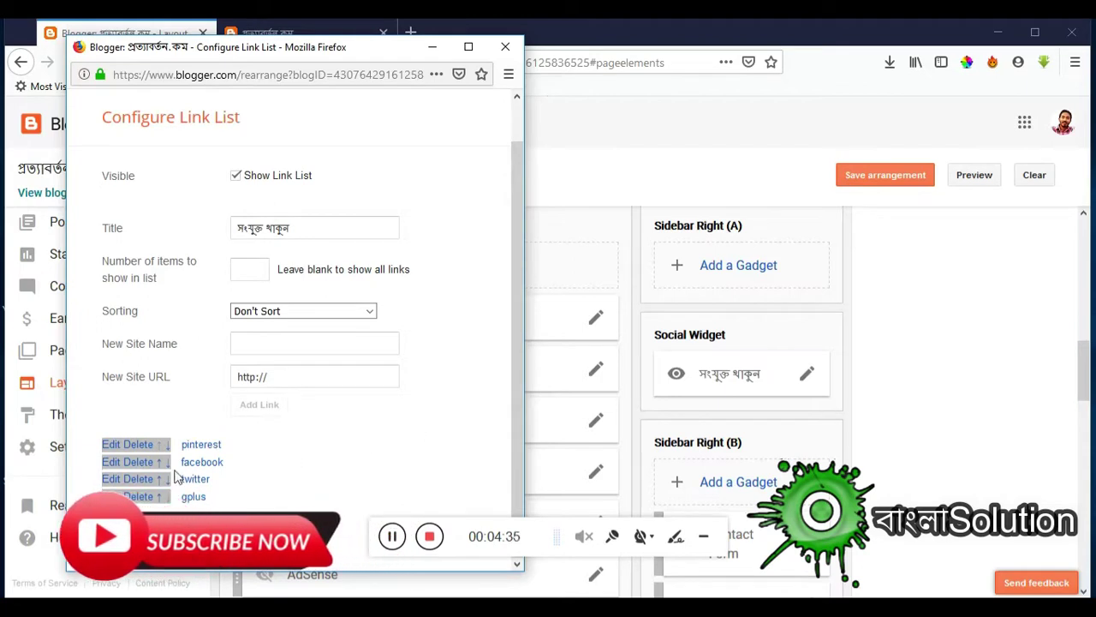
Step: Review the facebook entry's name and URL in the Social Widget list and save the entry
left_click(115, 462)
scroll(257, 462, "down", 1)
left_click(346, 457)
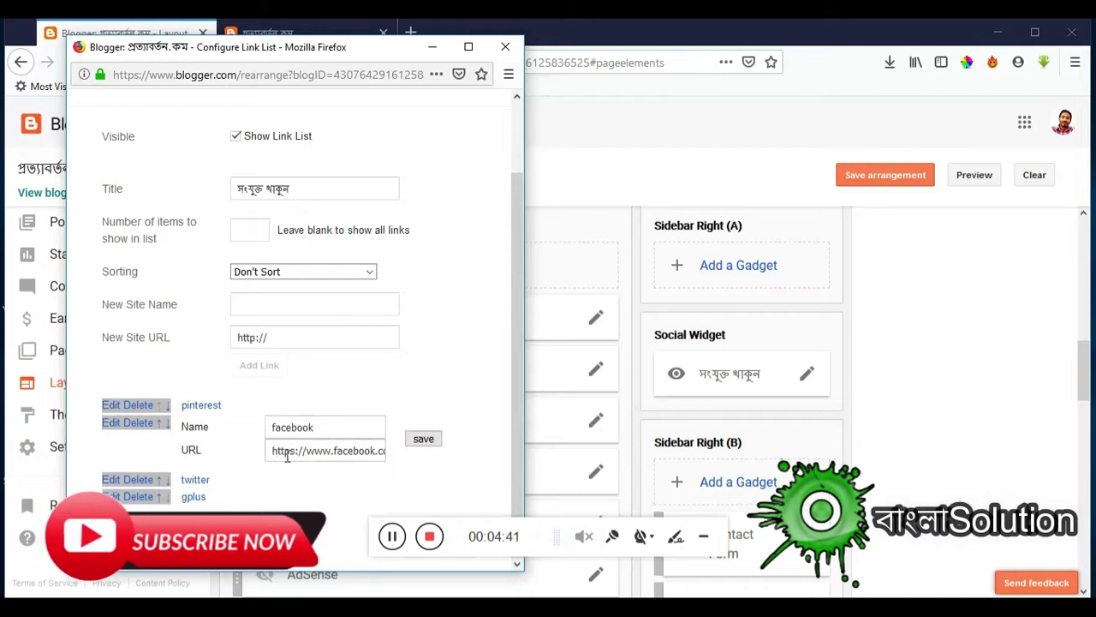
left_click(425, 443)
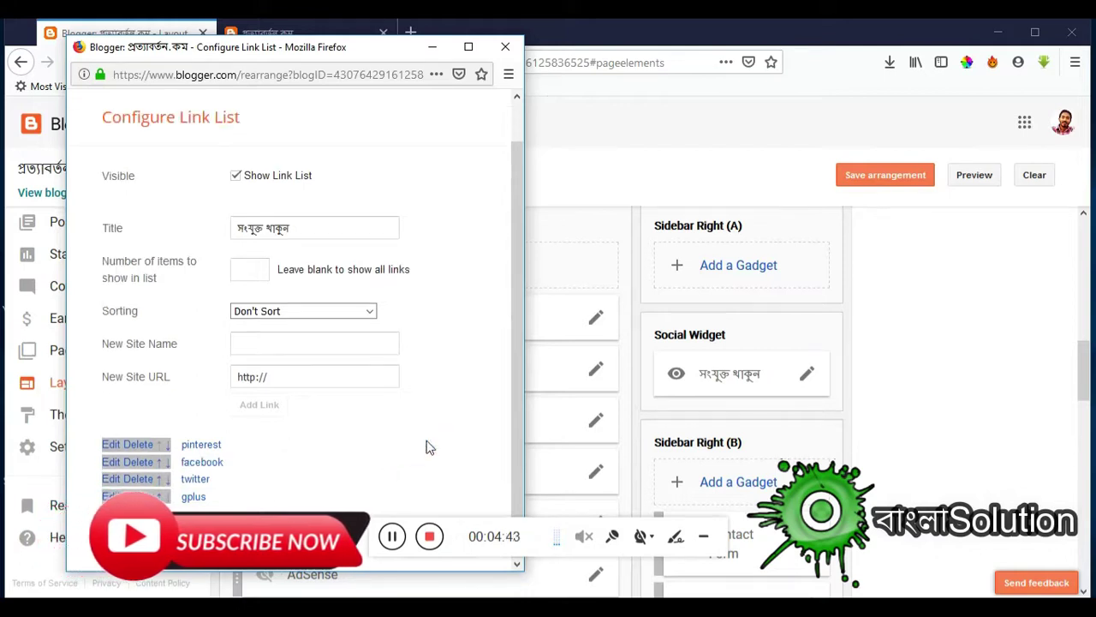
Step: Move the pinterest link below gplus to the end of the list, then save the gadget and the layout arrangement
left_click(167, 451)
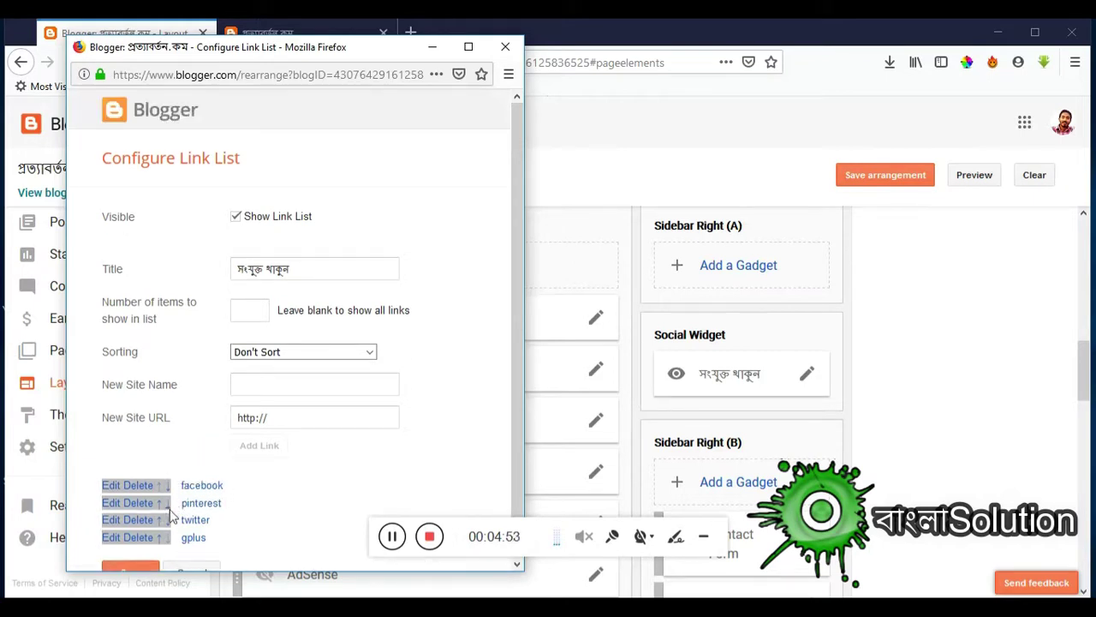
left_click(167, 503)
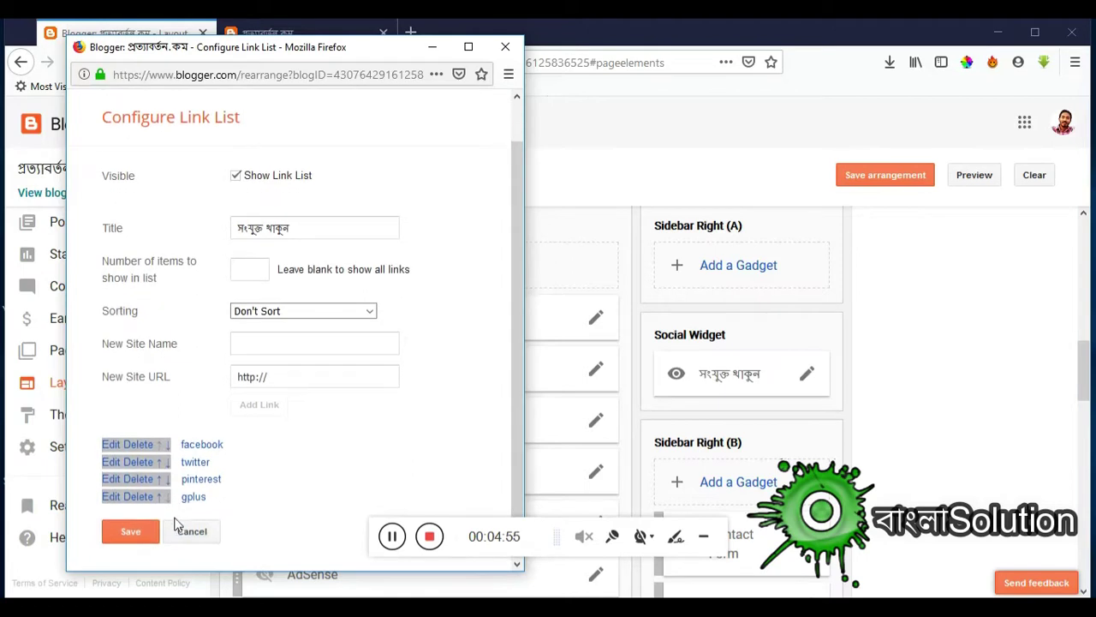
left_click(167, 480)
left_click(136, 535)
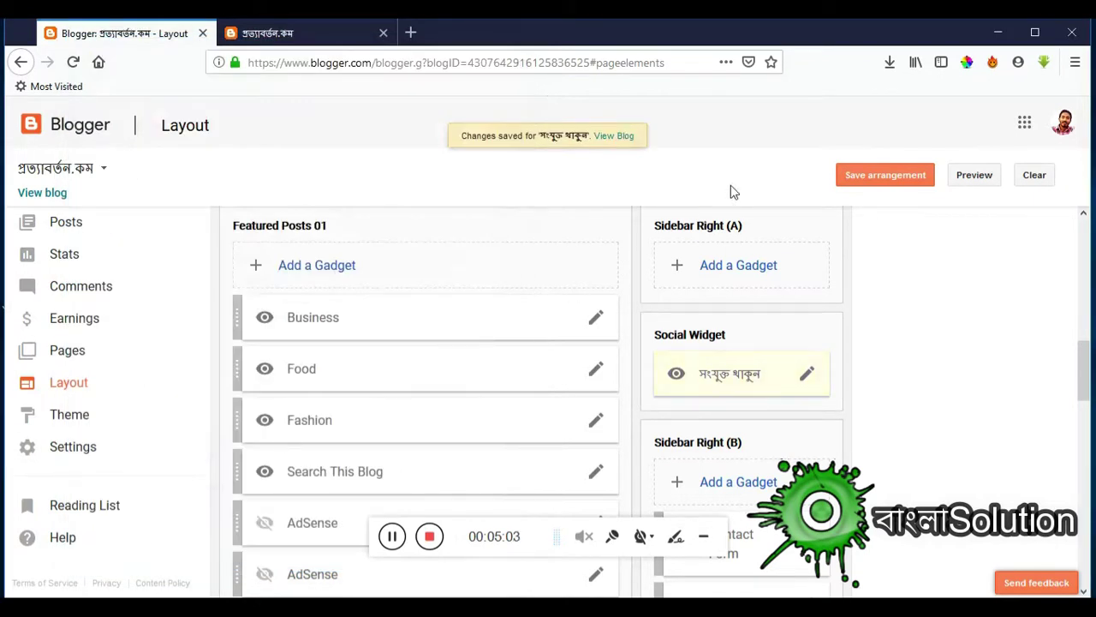
left_click(874, 182)
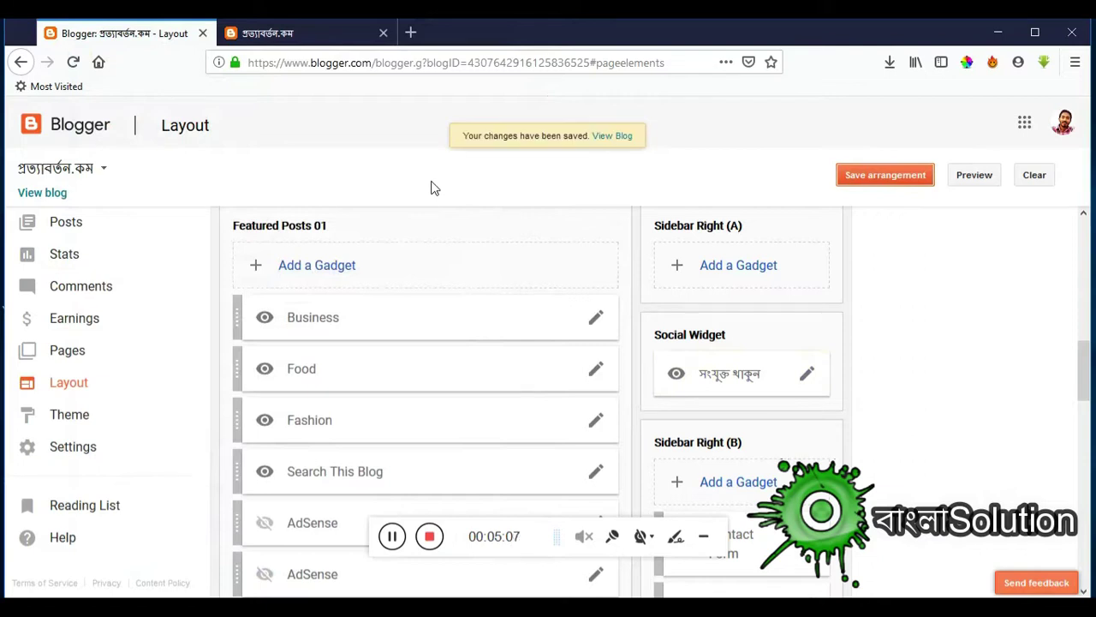
Step: View the live blog in a new tab and check its header social icons and the sidebar social widget
right_click(39, 190)
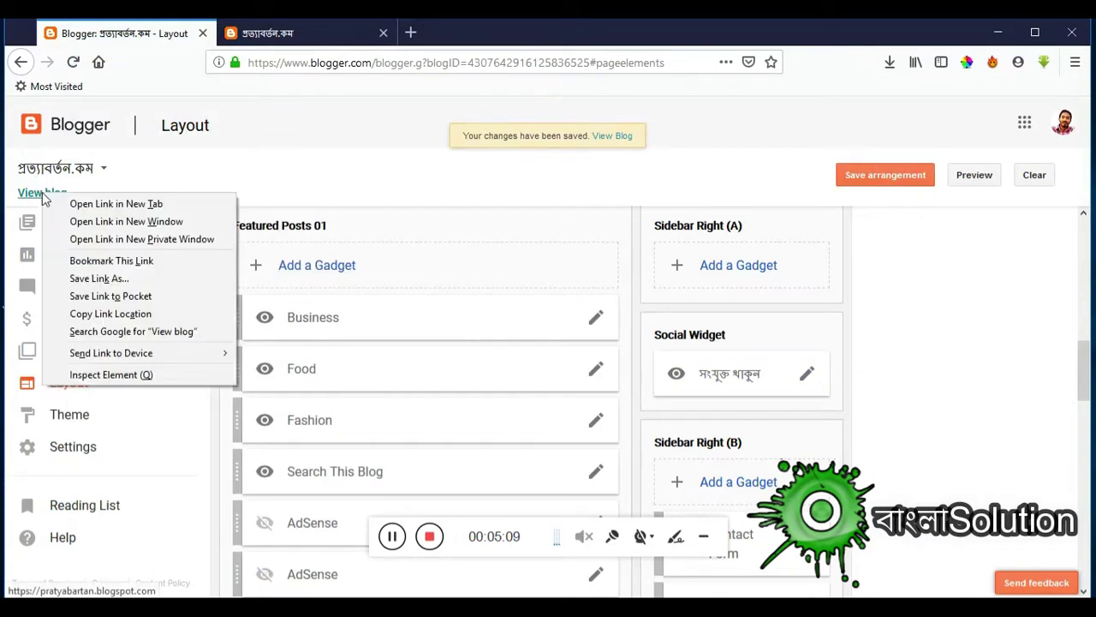
left_click(80, 204)
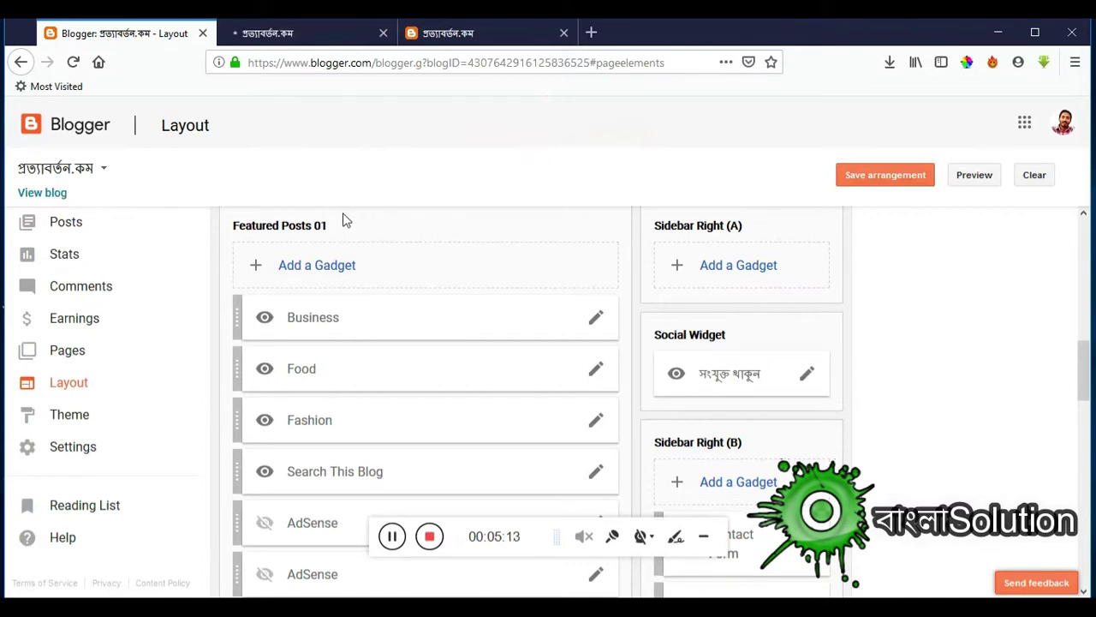
scroll(343, 217, "down", 3)
scroll(343, 213, "up", 7)
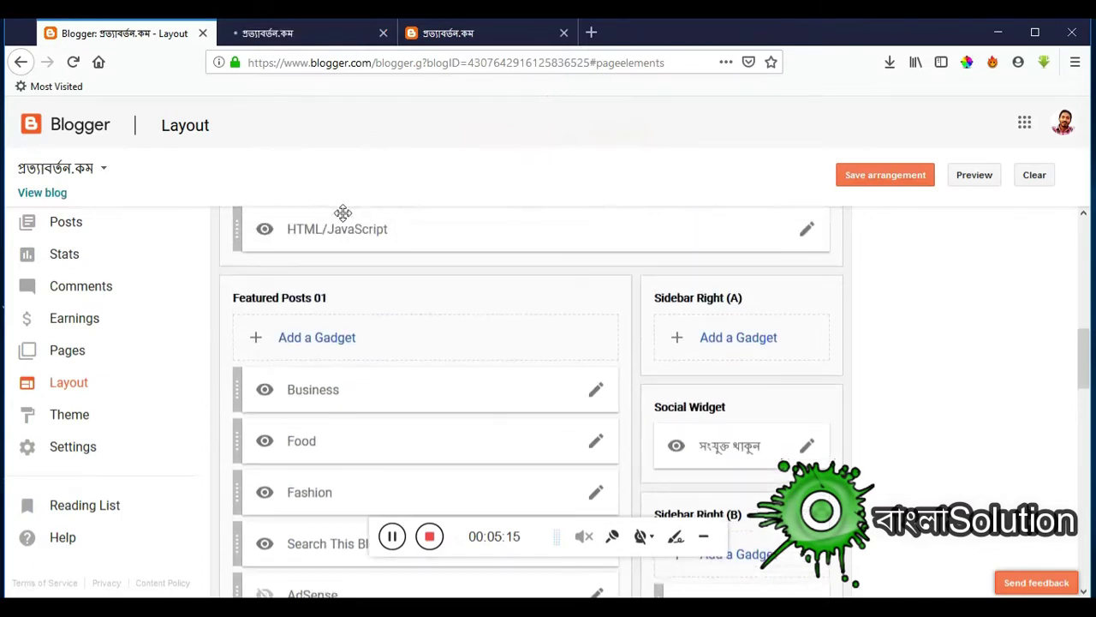
scroll(343, 213, "up", 4)
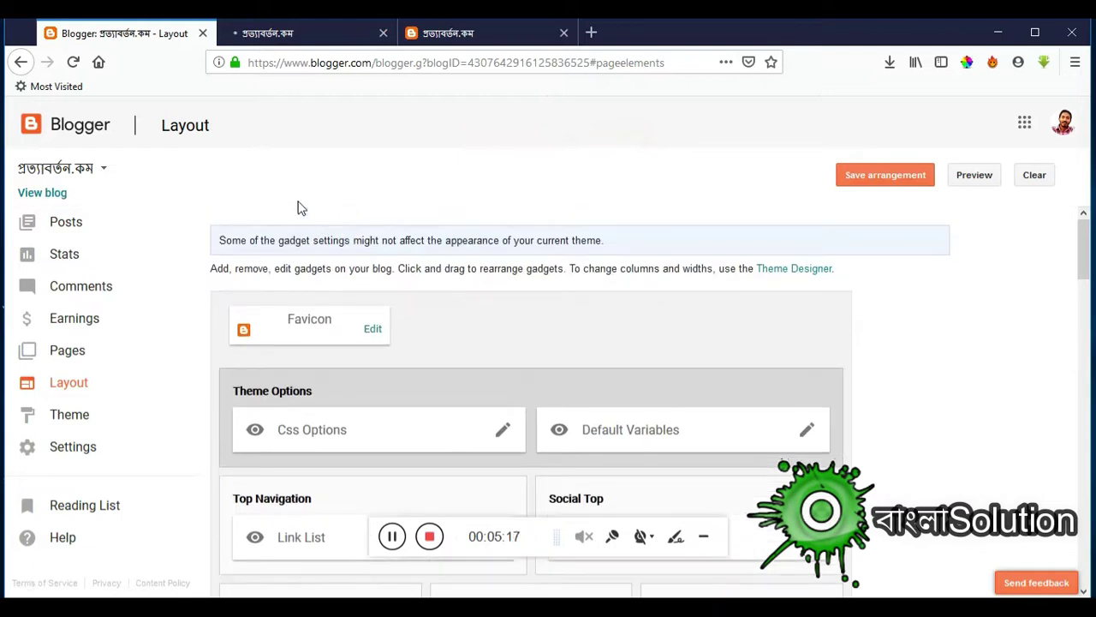
left_click(278, 34)
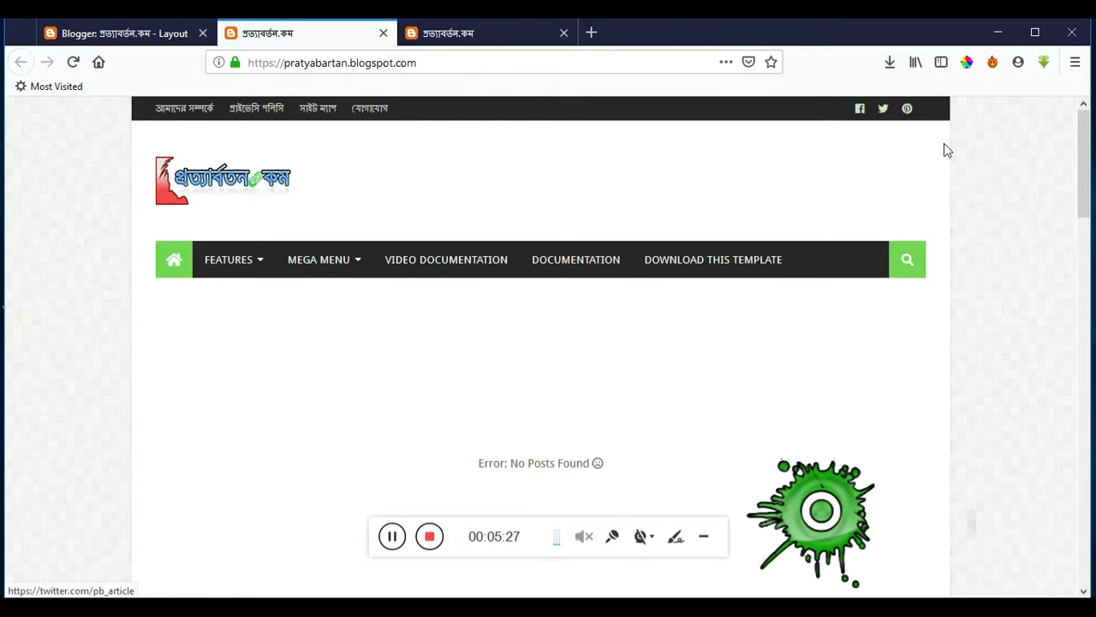
scroll(959, 254, "down", 4)
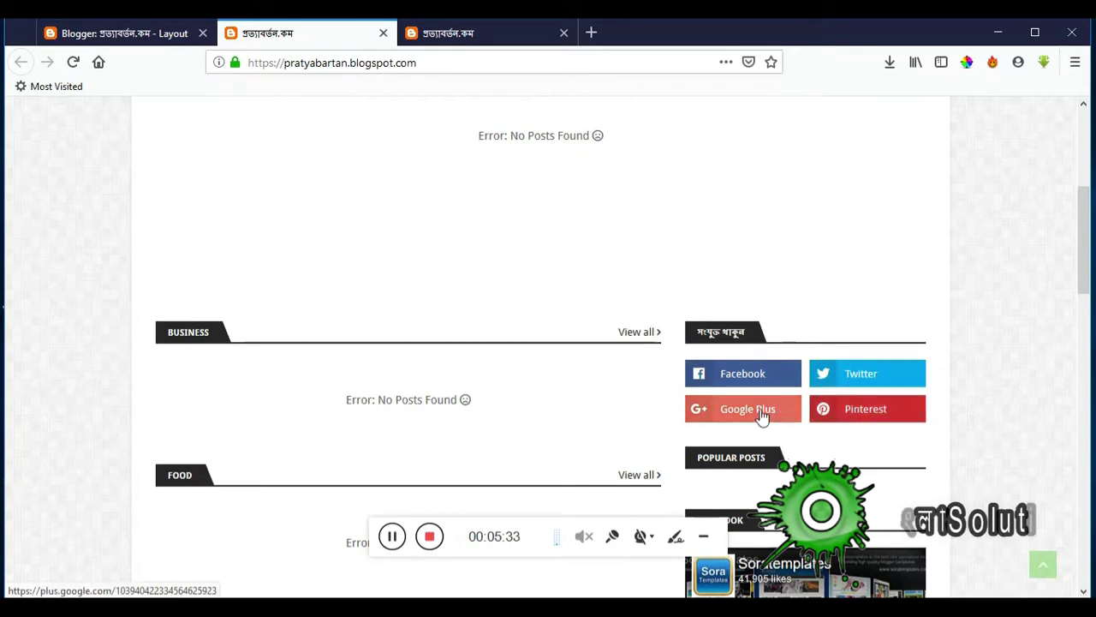
Step: Search the web for "favicon" in a new tab and open the favicon.ico Generator site (favicon.cc) from the results
left_click(120, 34)
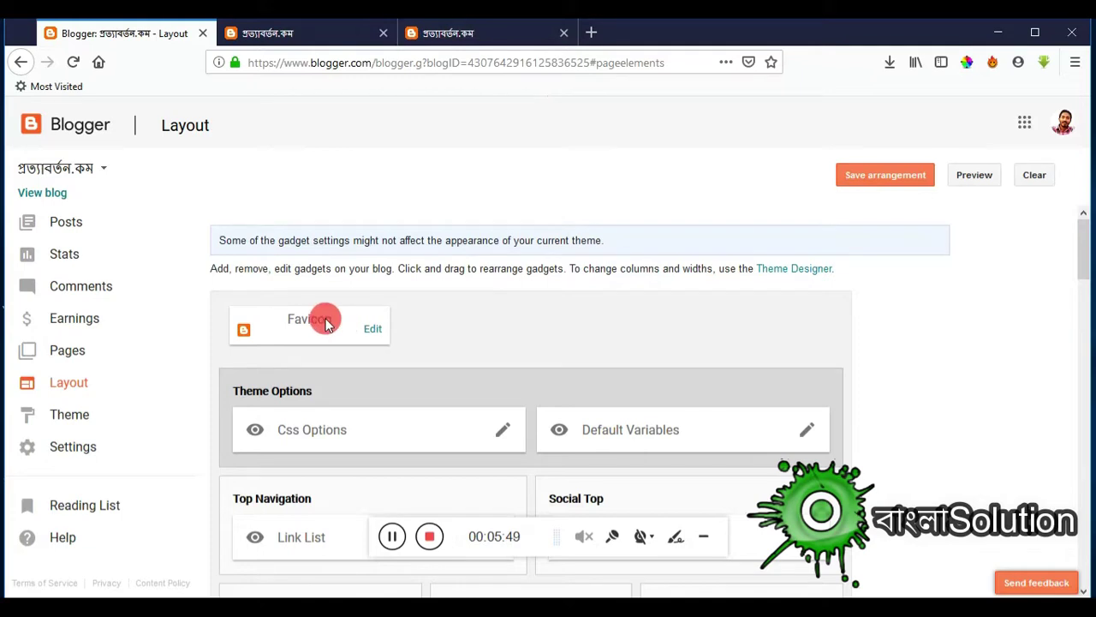
left_click(591, 33)
left_click(334, 143)
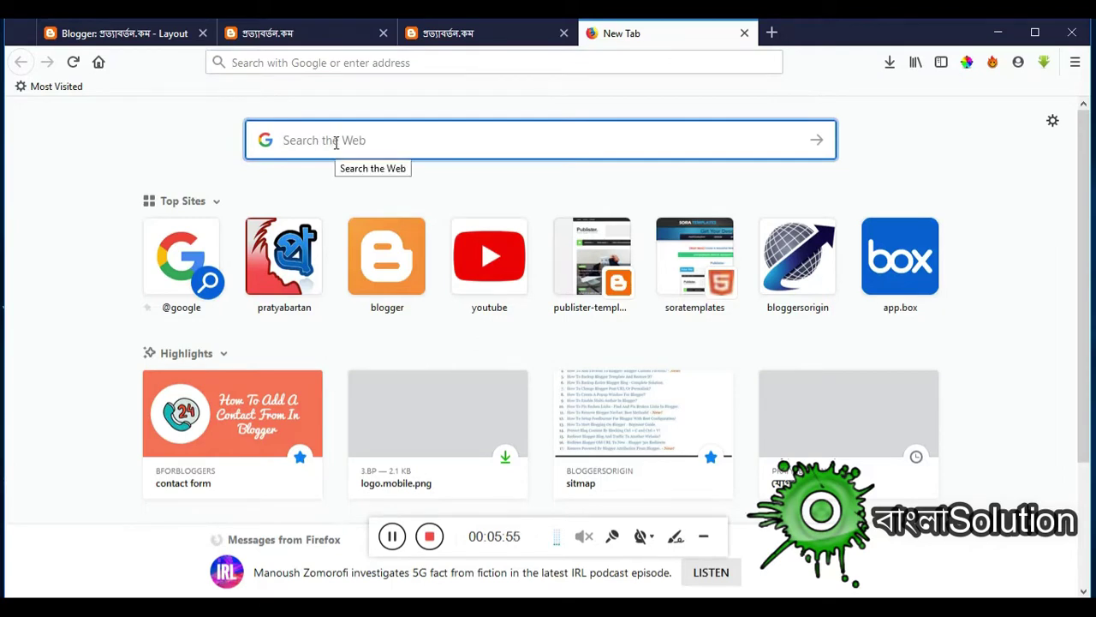
type("favicon")
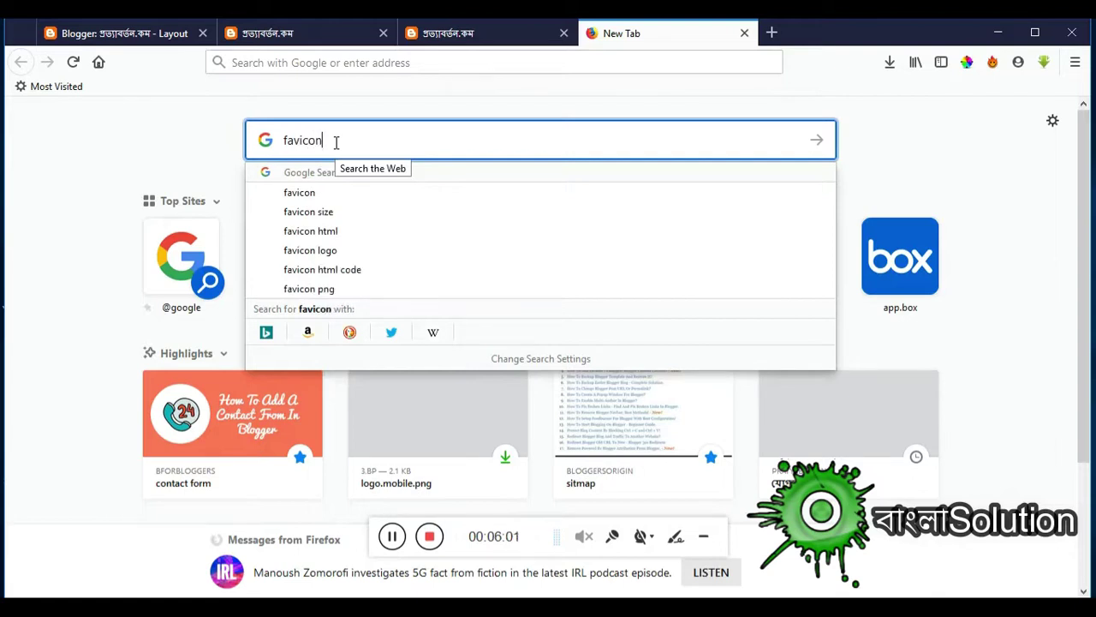
key("Return")
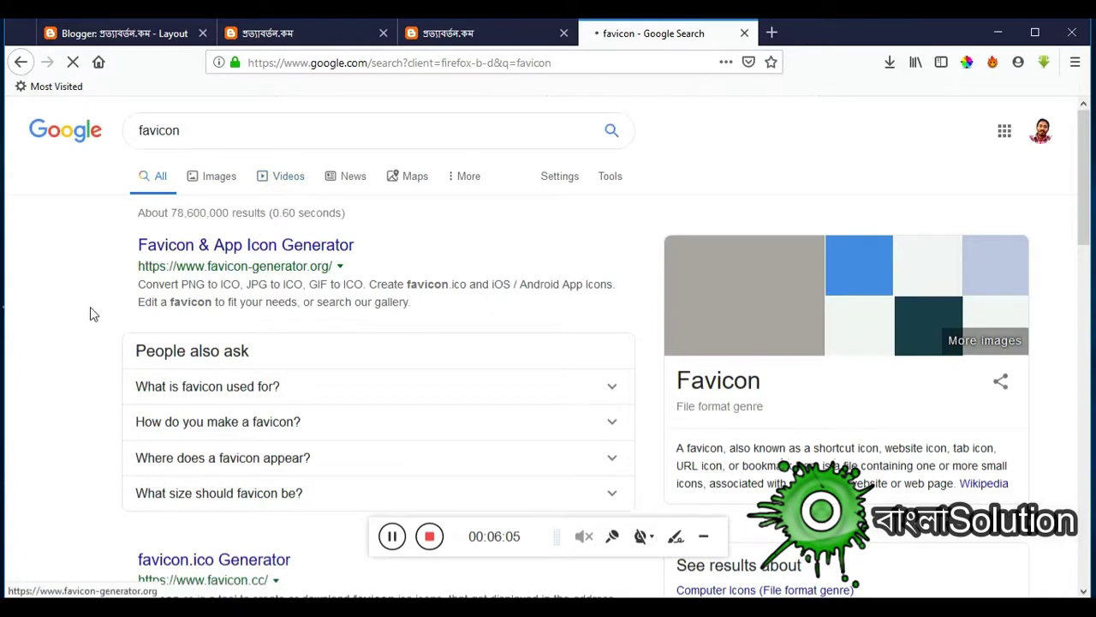
scroll(90, 308, "down", 3)
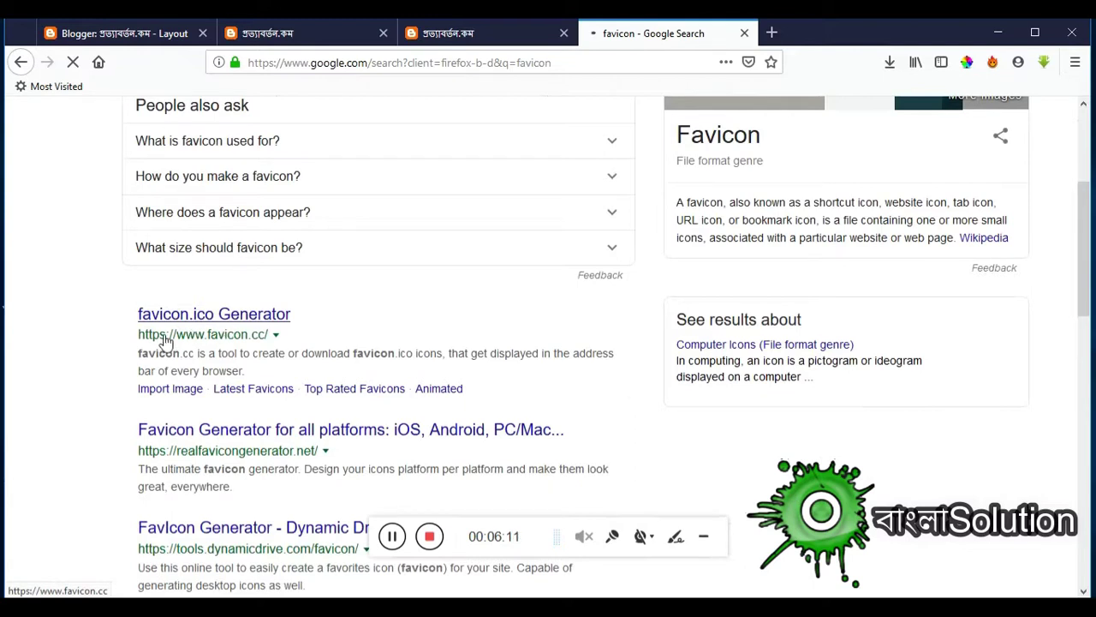
right_click(186, 317)
left_click(215, 321)
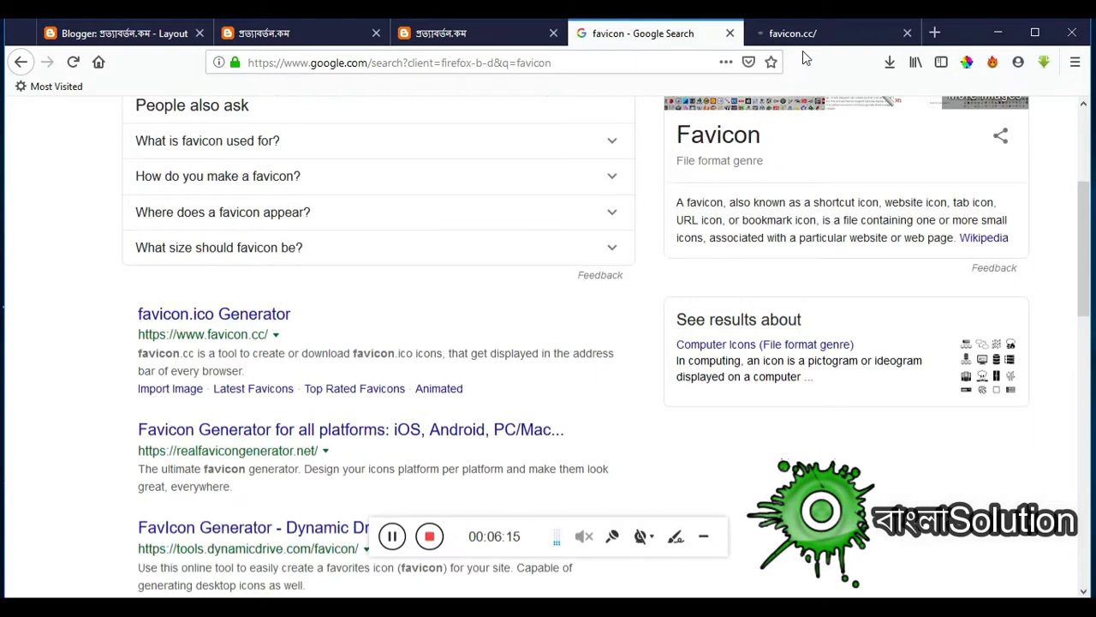
left_click(804, 39)
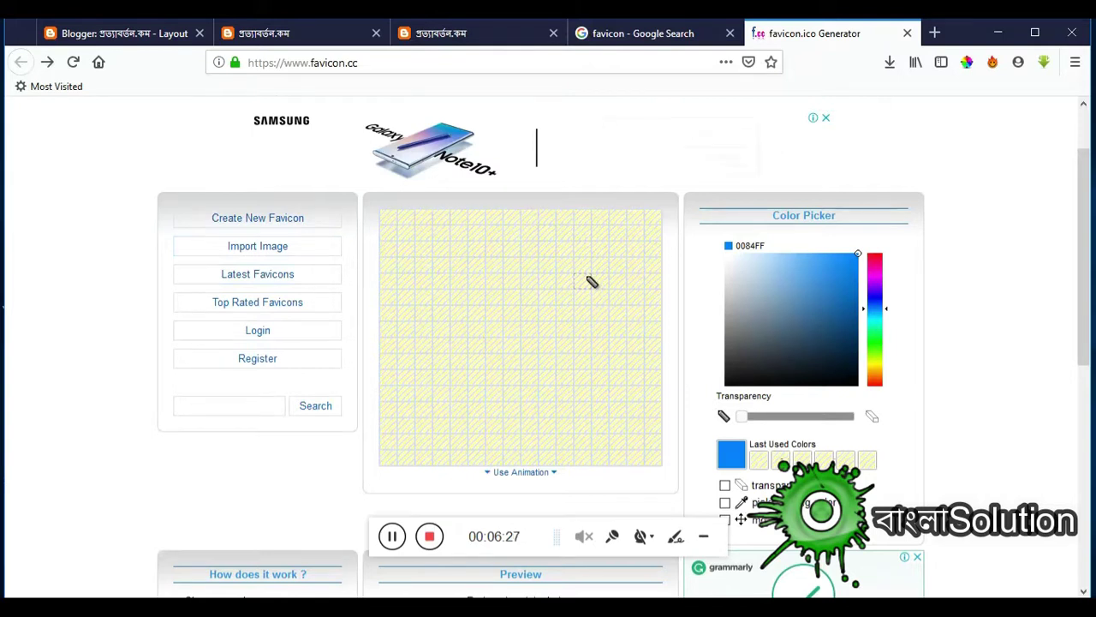
Step: Select facebook.png from the Logo folder in Documents as the image file to import on favicon.cc
left_click(253, 250)
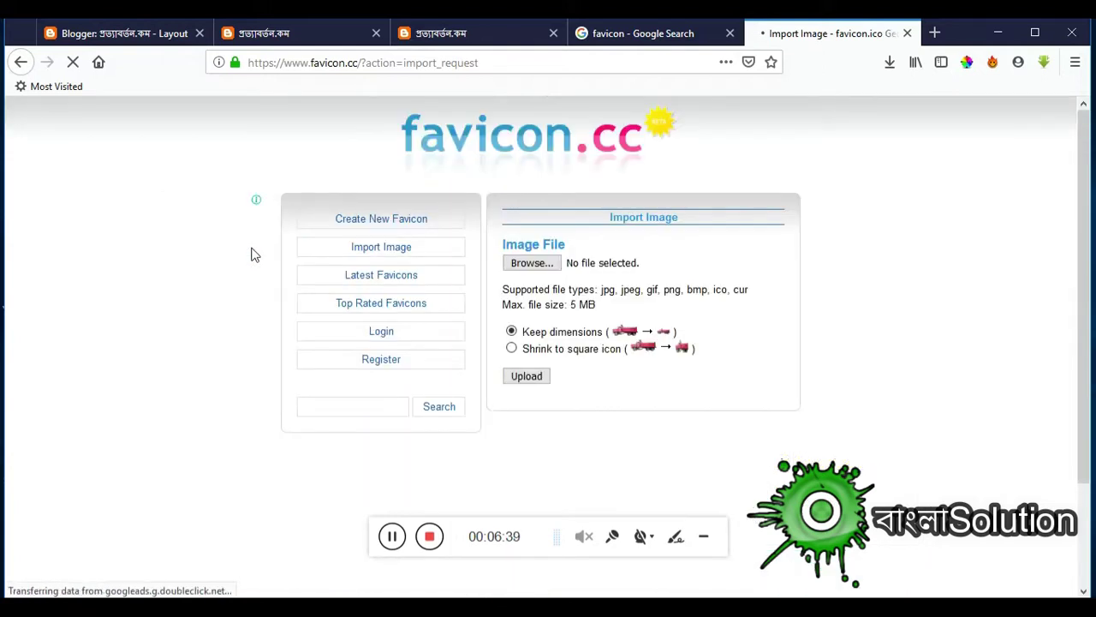
left_click(531, 264)
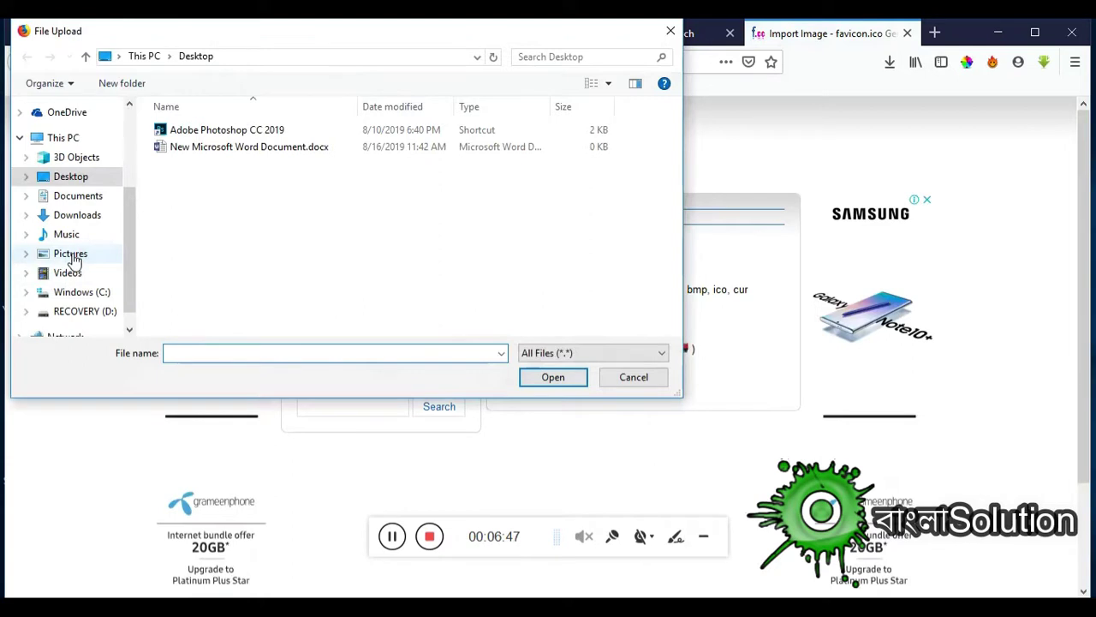
left_click(78, 196)
double_click(176, 248)
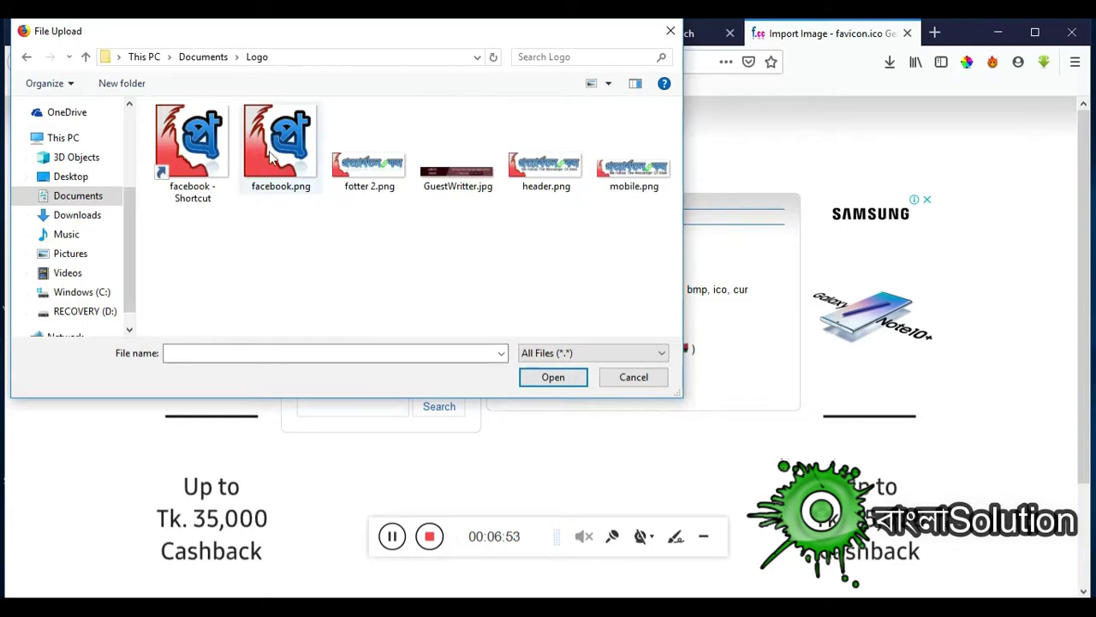
left_click(278, 148)
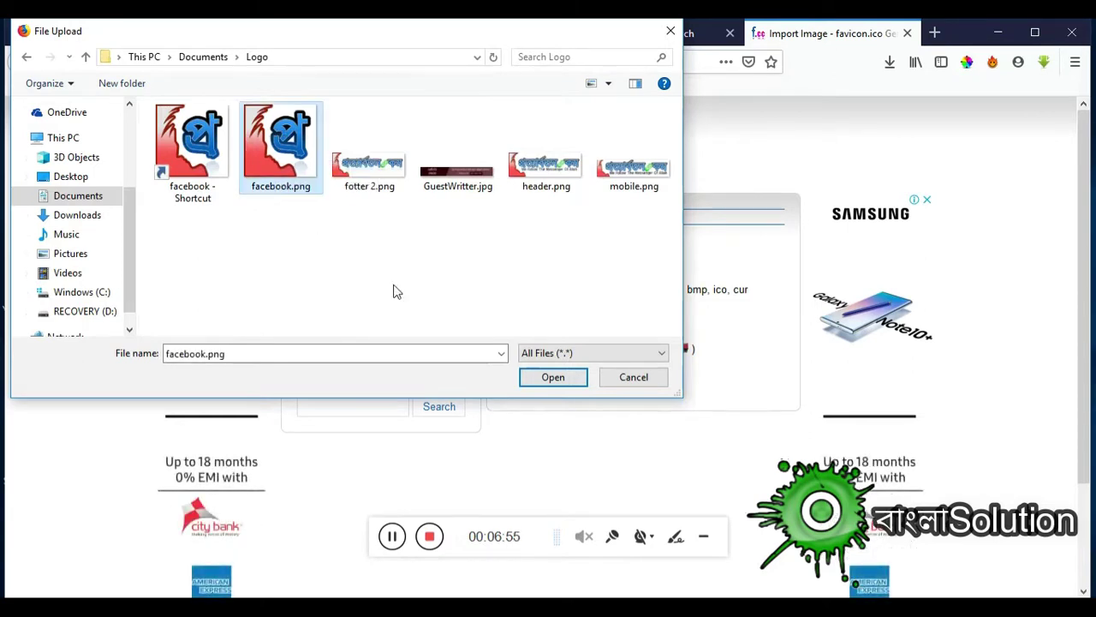
left_click(553, 377)
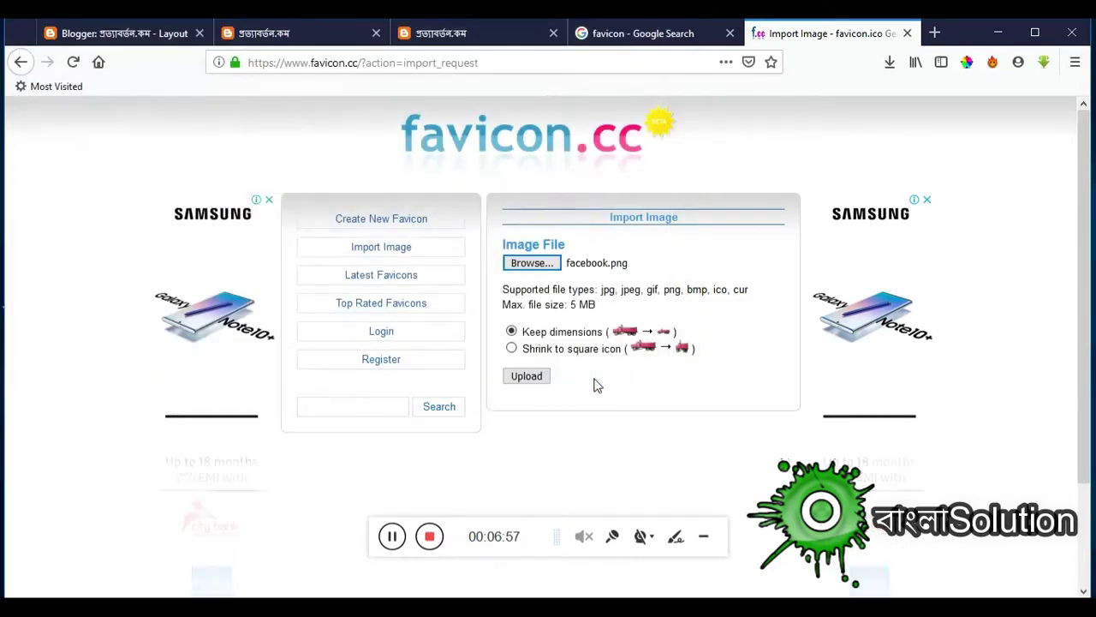
scroll(579, 388, "down", 3)
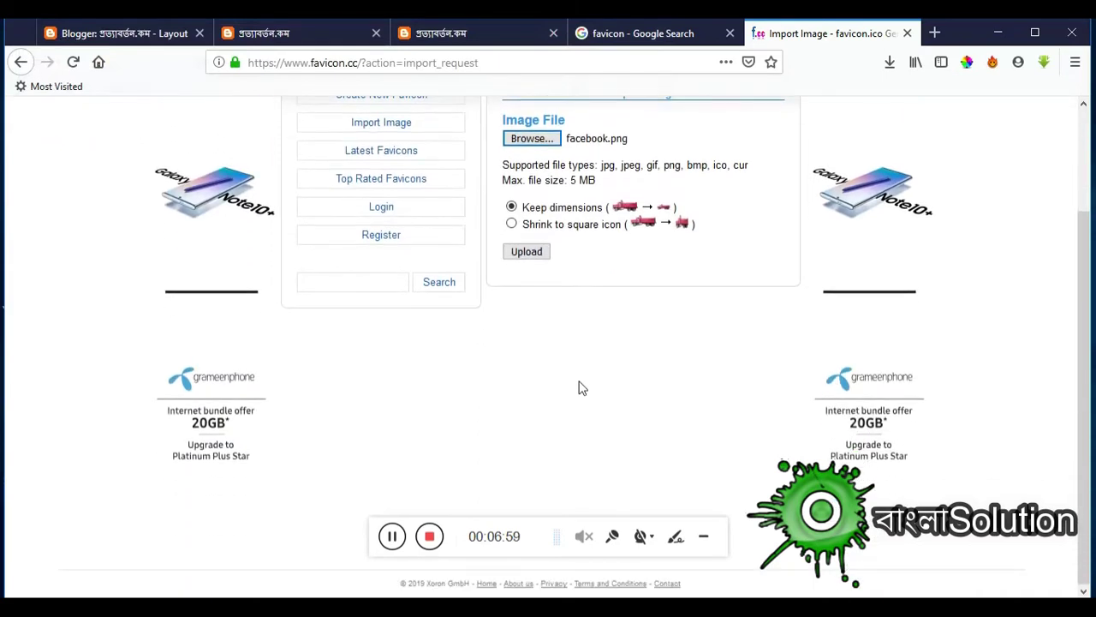
scroll(579, 387, "up", 2)
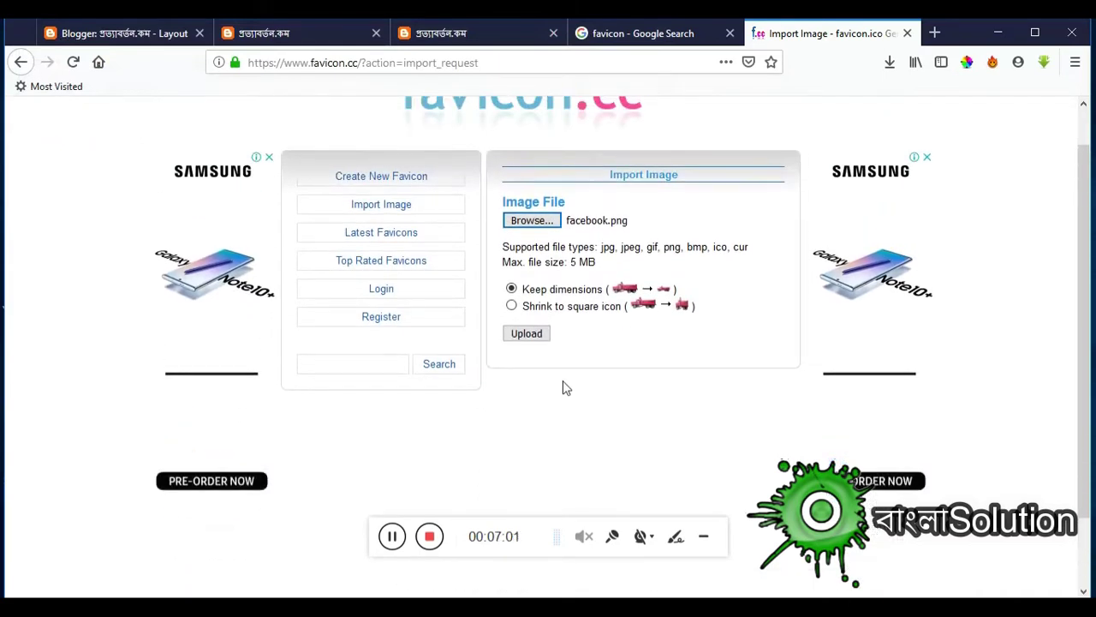
Step: Upload facebook.png to favicon.cc with the Keep dimensions option to convert it into a favicon
scroll(563, 387, "down", 2)
scroll(564, 387, "up", 3)
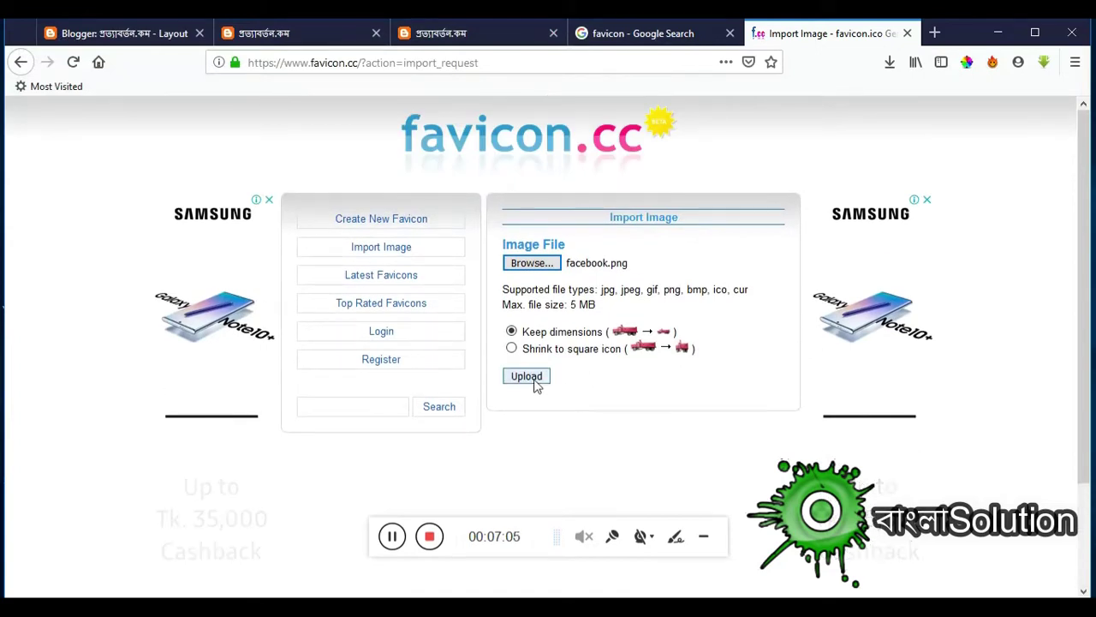
left_click(526, 377)
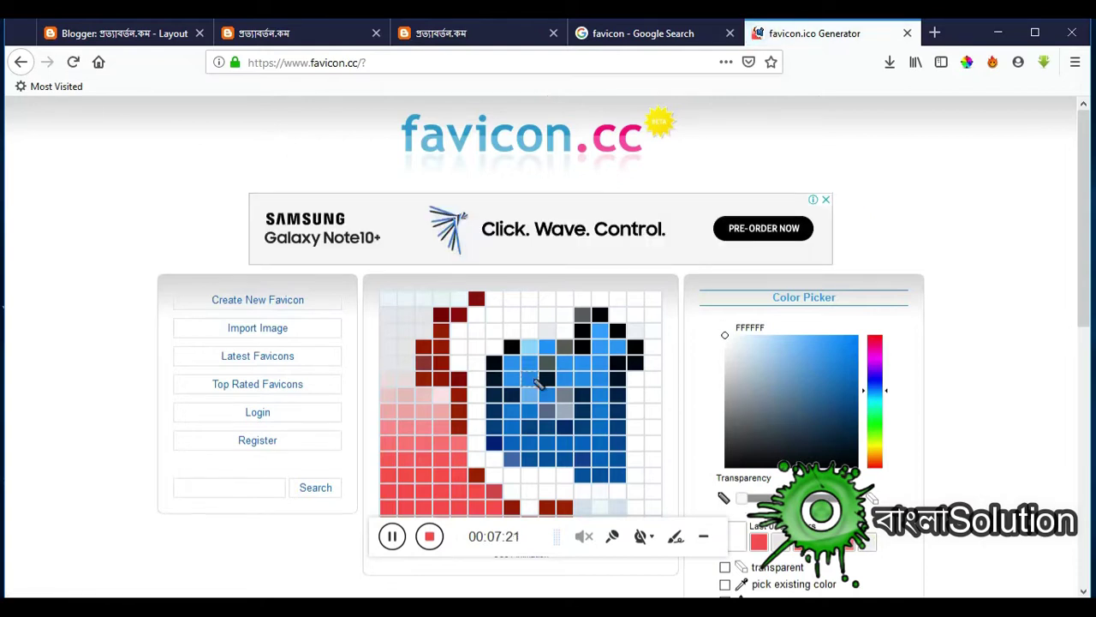
Step: Check the favicon's original-size preview and download it, saving favicon.ico to the computer
scroll(540, 382, "down", 3)
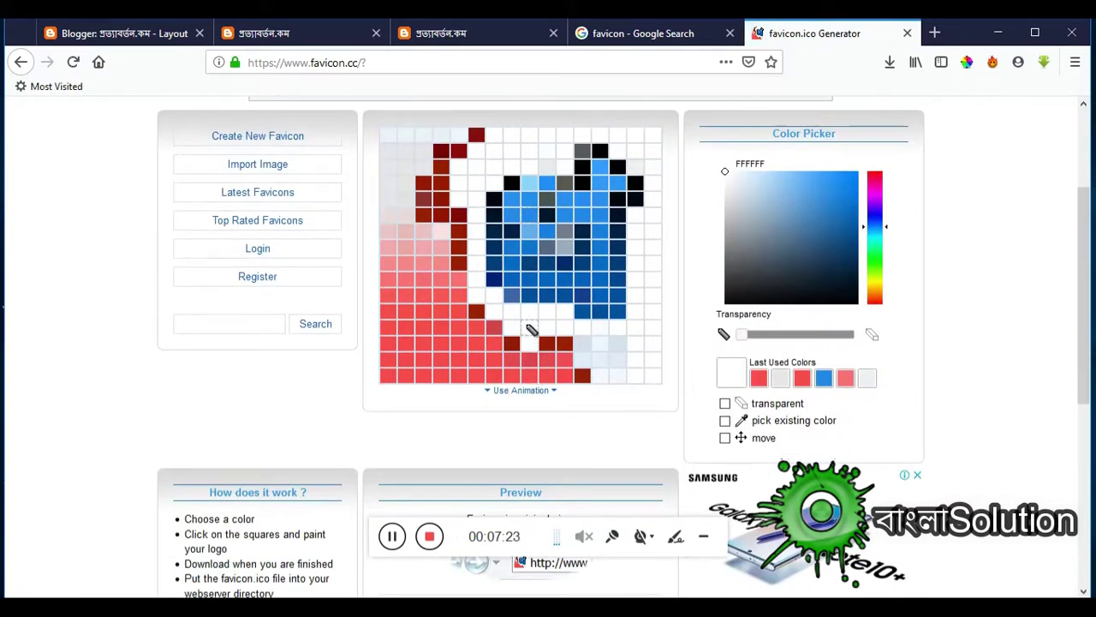
scroll(530, 329, "down", 6)
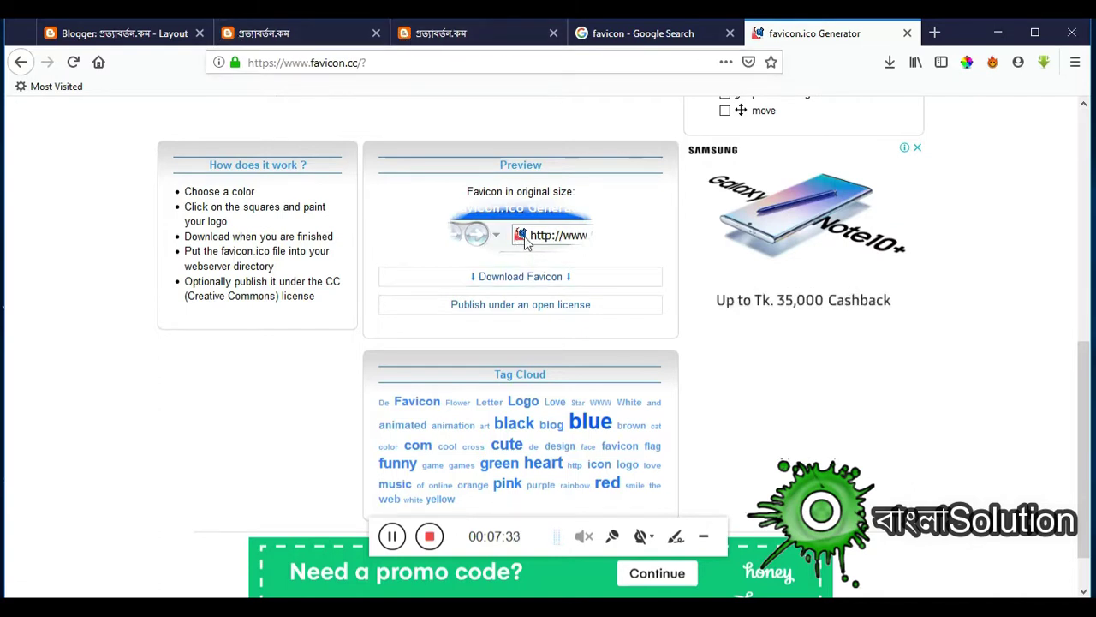
left_click(531, 283)
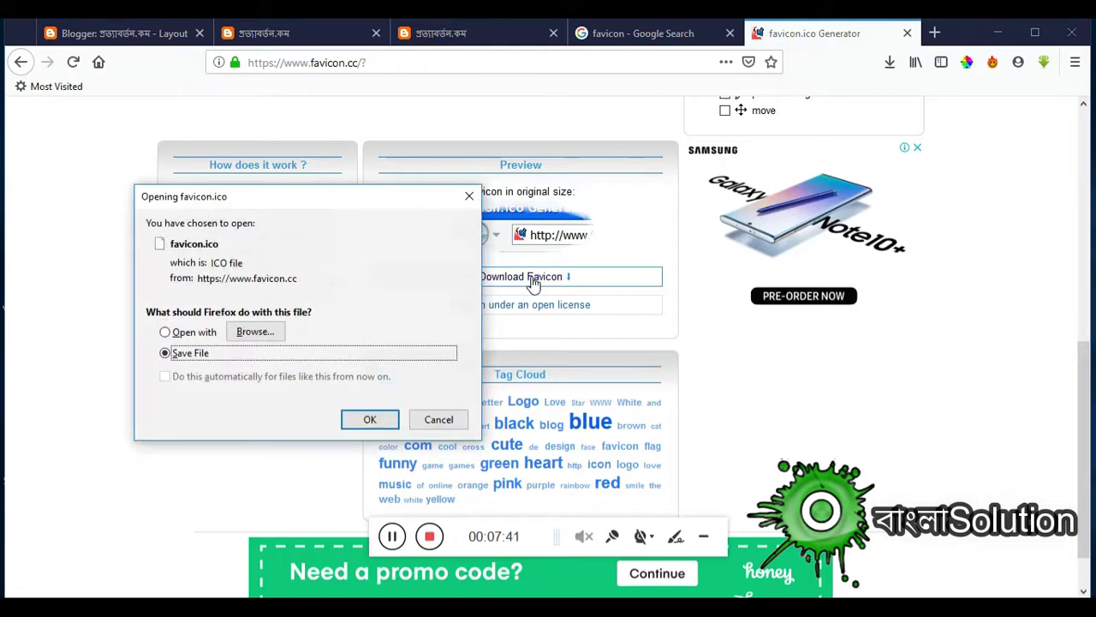
left_click(368, 419)
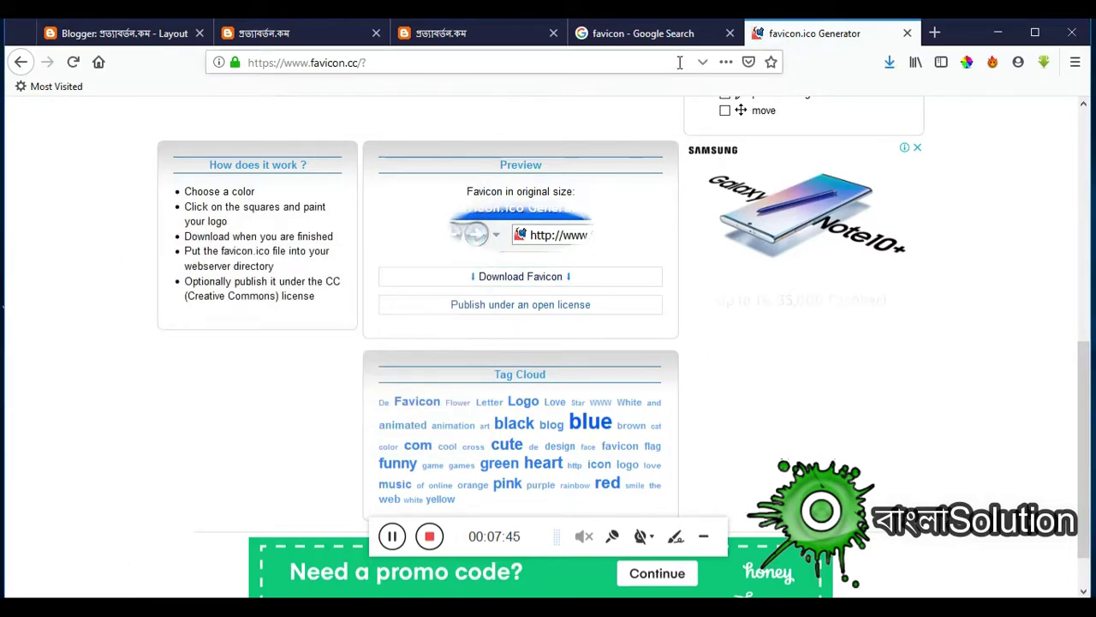
Step: Show the downloaded favicon.ico in its containing folder, check its image, and return to the browser
left_click(889, 64)
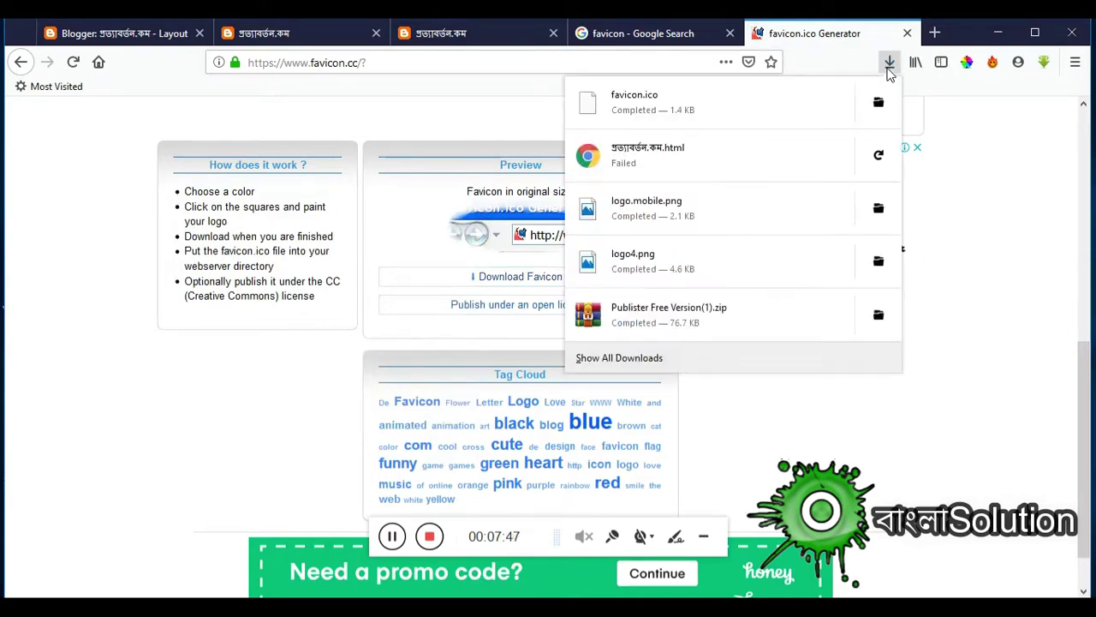
left_click(884, 107)
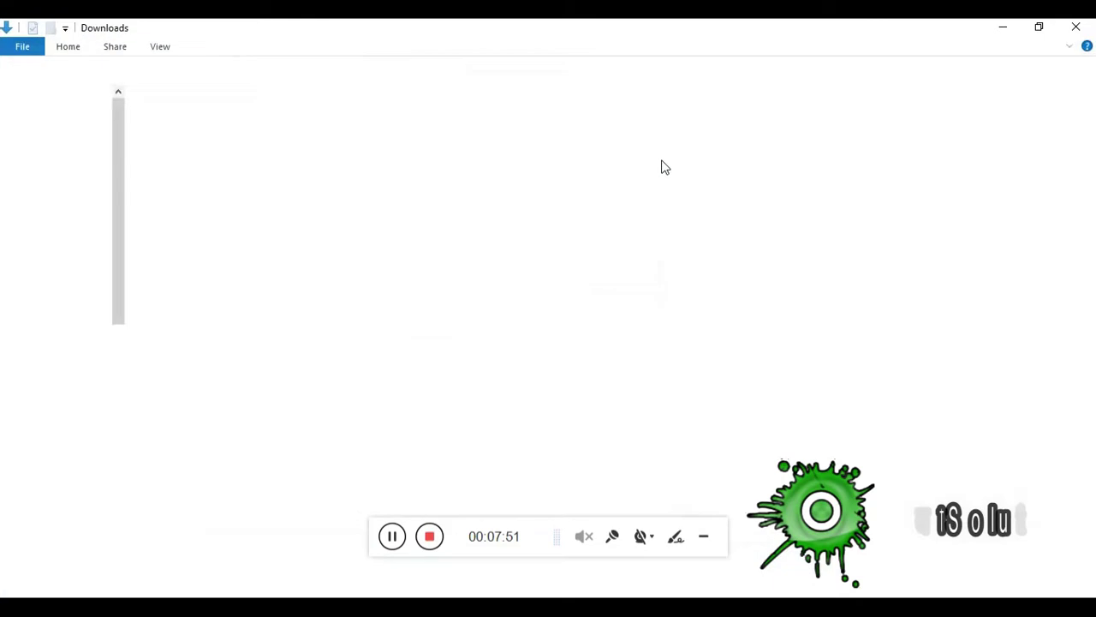
scroll(599, 334, "down", 1)
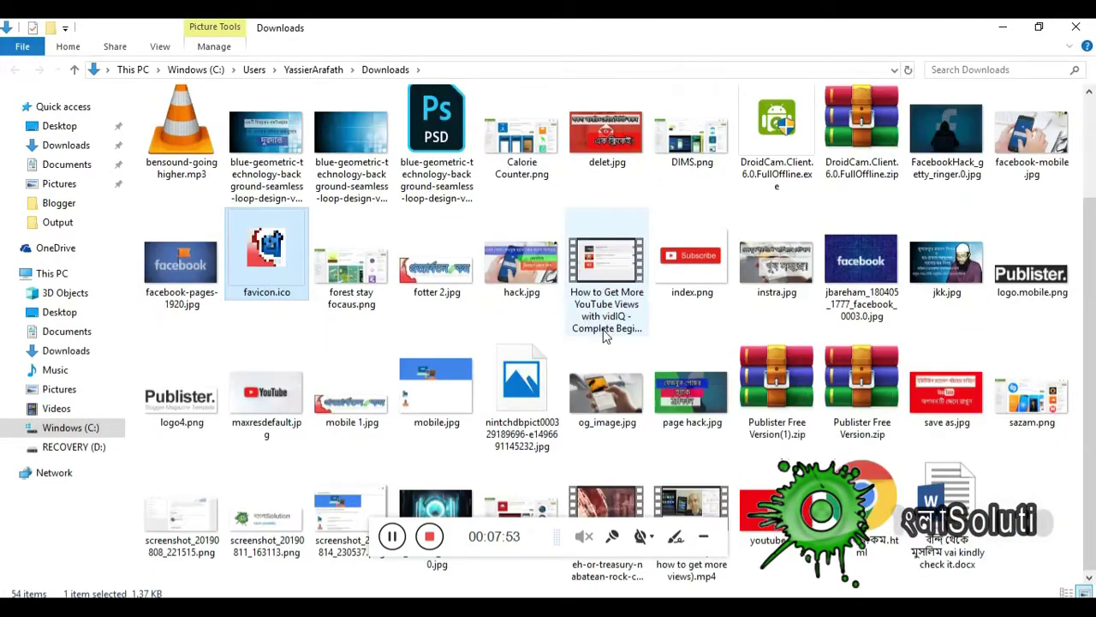
scroll(554, 367, "up", 1)
scroll(553, 369, "down", 1)
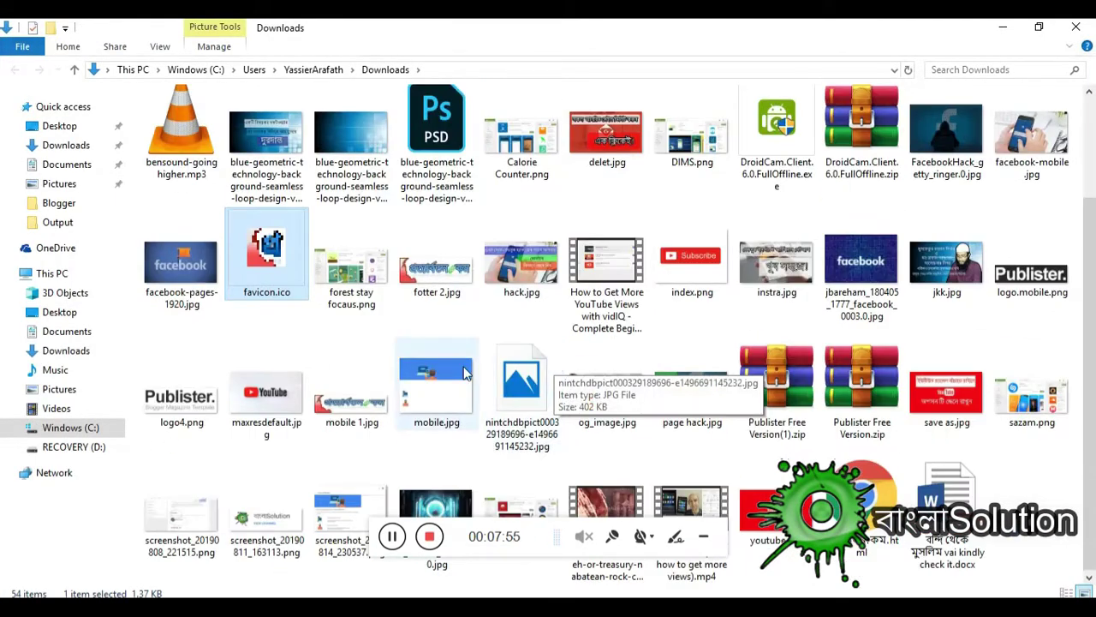
scroll(343, 384, "up", 1)
scroll(342, 386, "down", 1)
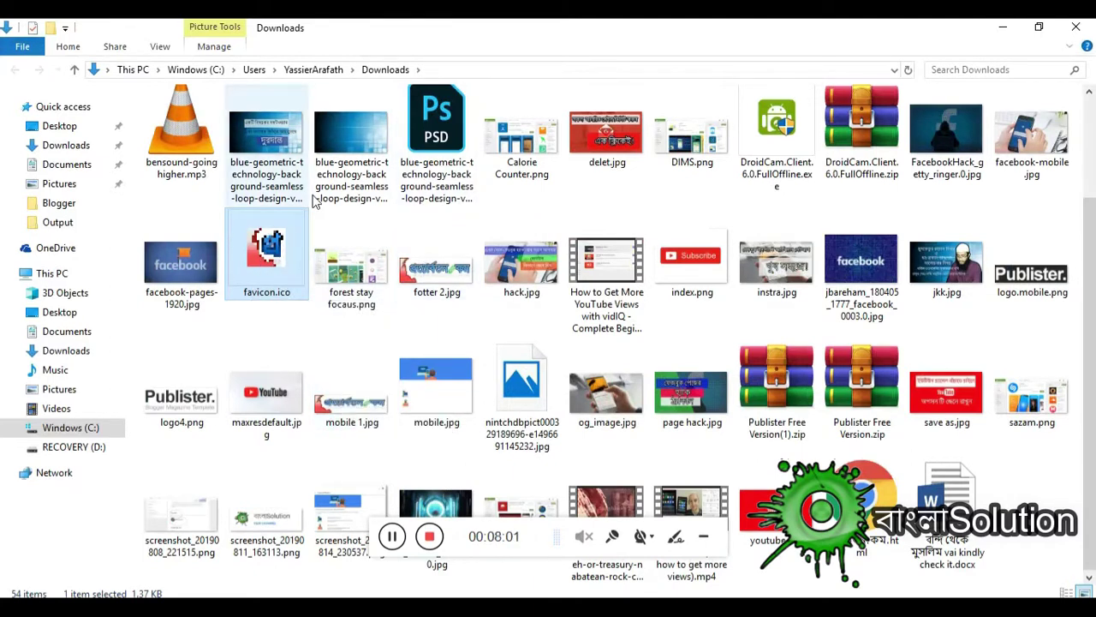
left_click(1008, 28)
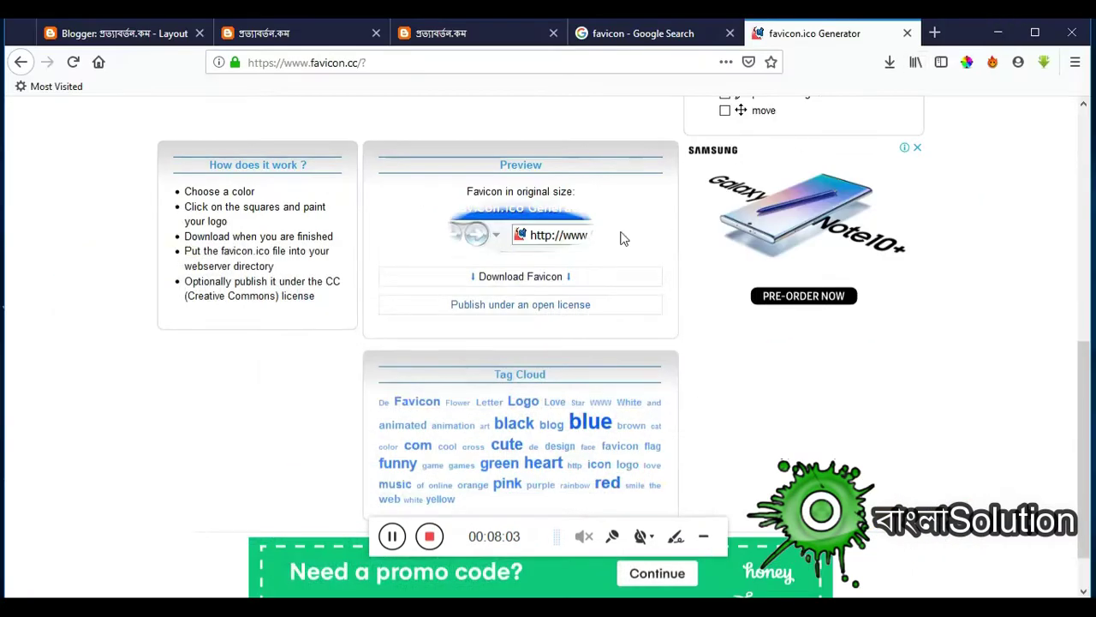
Step: Upload favicon.ico from Downloads as the custom favicon in the Blogger layout and save it
left_click(147, 36)
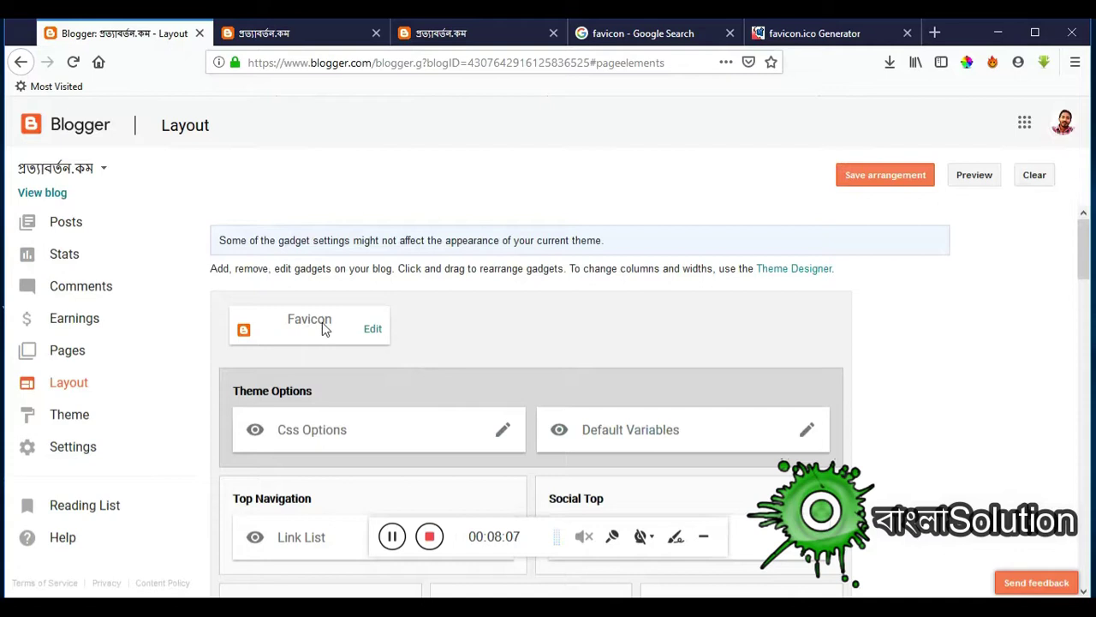
left_click(373, 330)
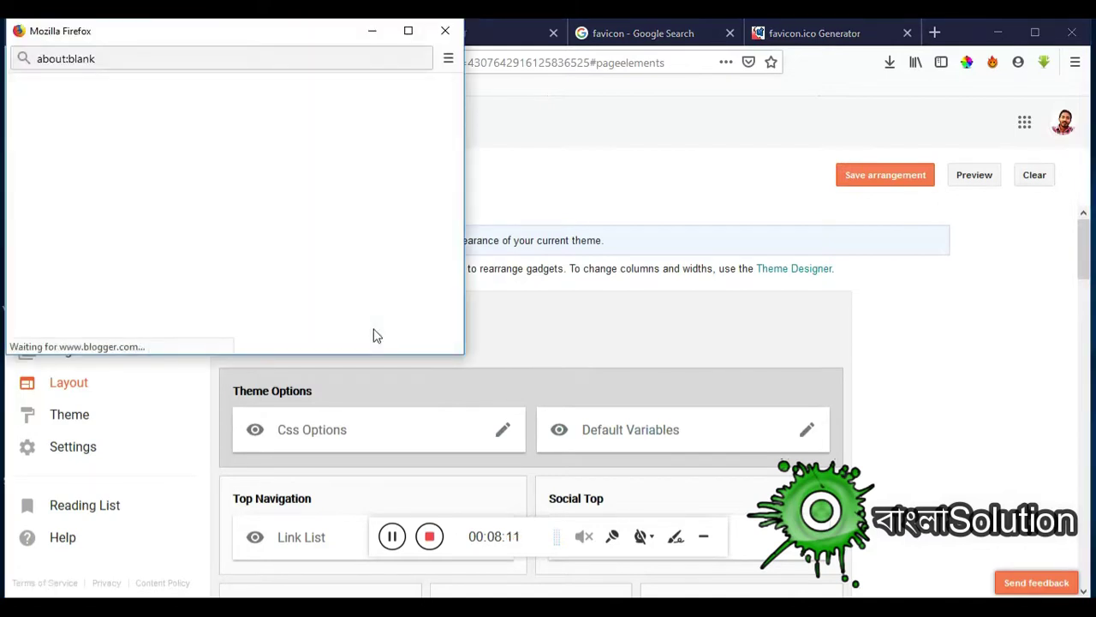
left_click(87, 267)
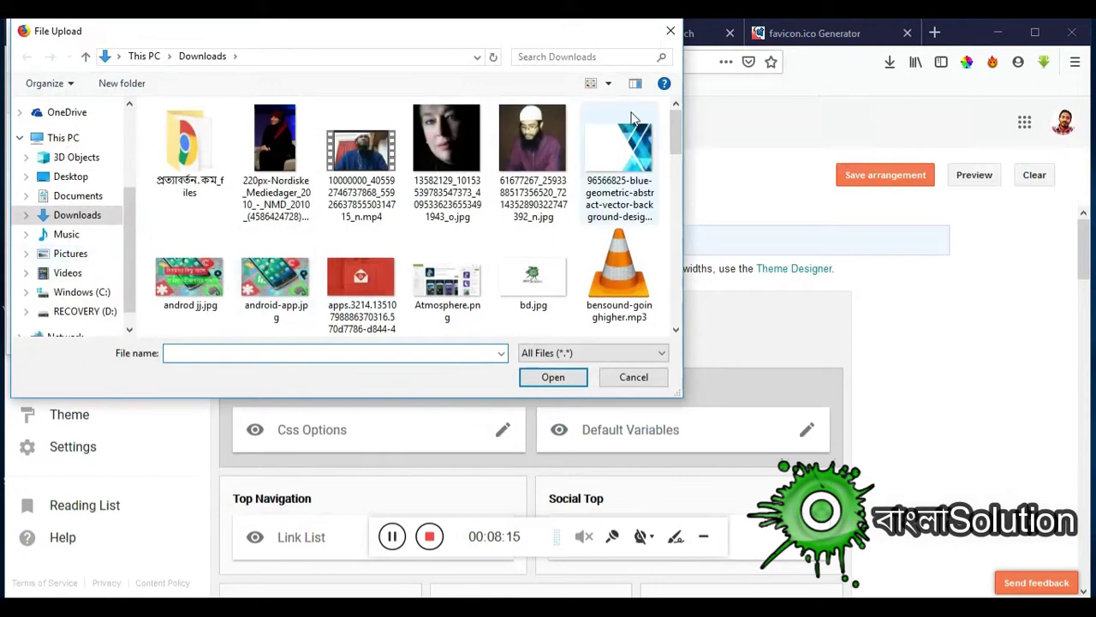
scroll(522, 248, "down", 2)
scroll(480, 257, "down", 5)
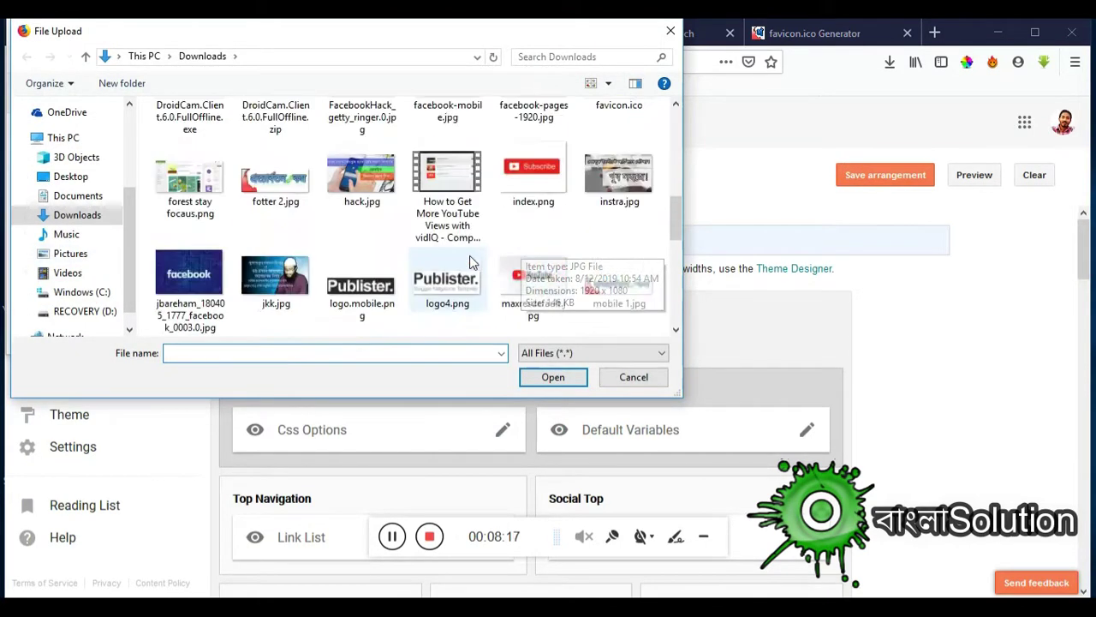
scroll(467, 262, "down", 6)
scroll(400, 272, "down", 1)
scroll(400, 272, "up", 2)
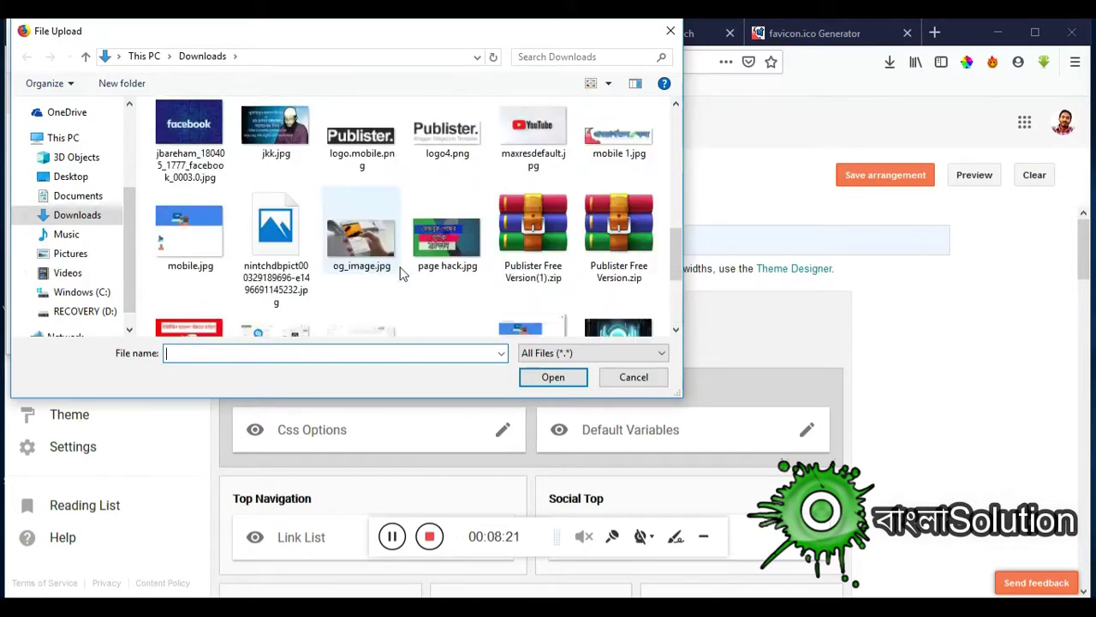
scroll(402, 272, "up", 1)
scroll(400, 272, "up", 2)
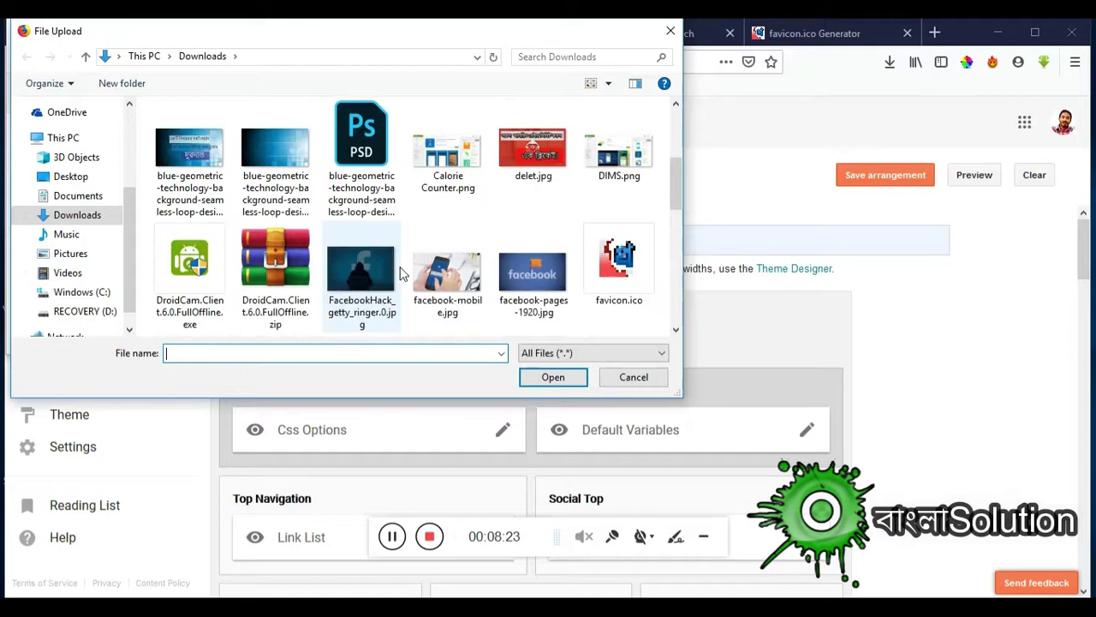
left_click(615, 264)
left_click(556, 380)
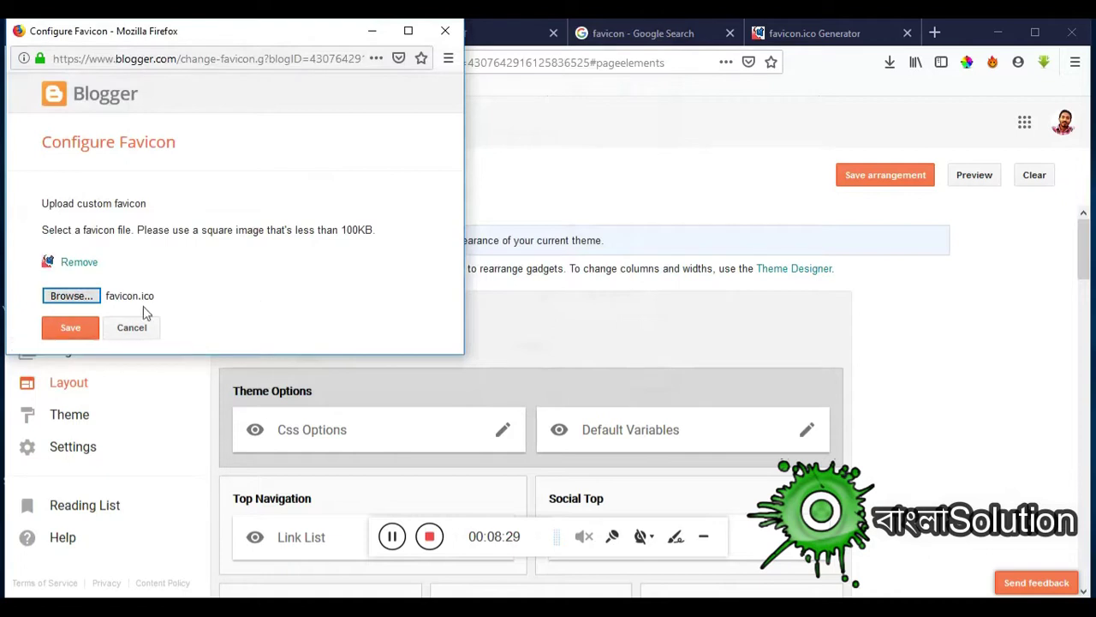
left_click(63, 328)
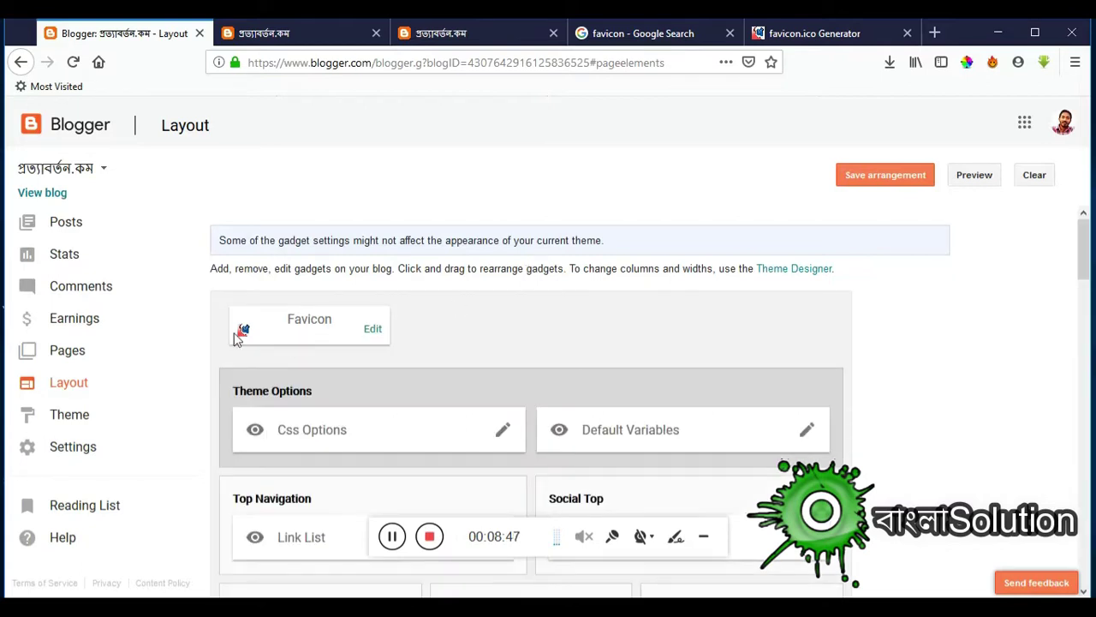
Step: Open the live blog in a new tab and reload it to check its favicon
right_click(37, 198)
left_click(65, 208)
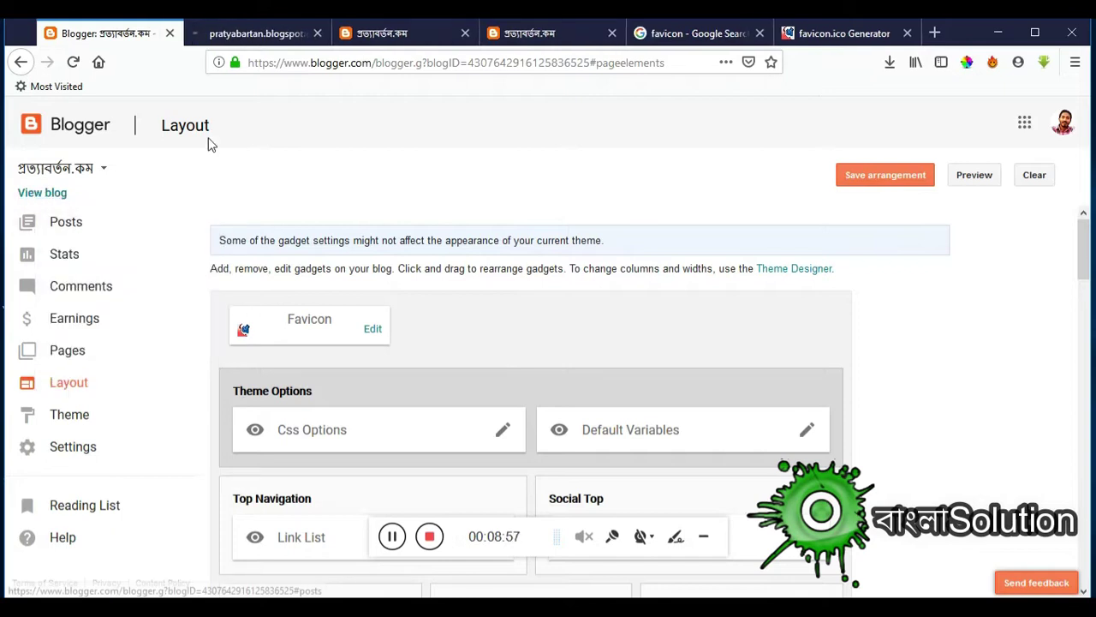
left_click(250, 40)
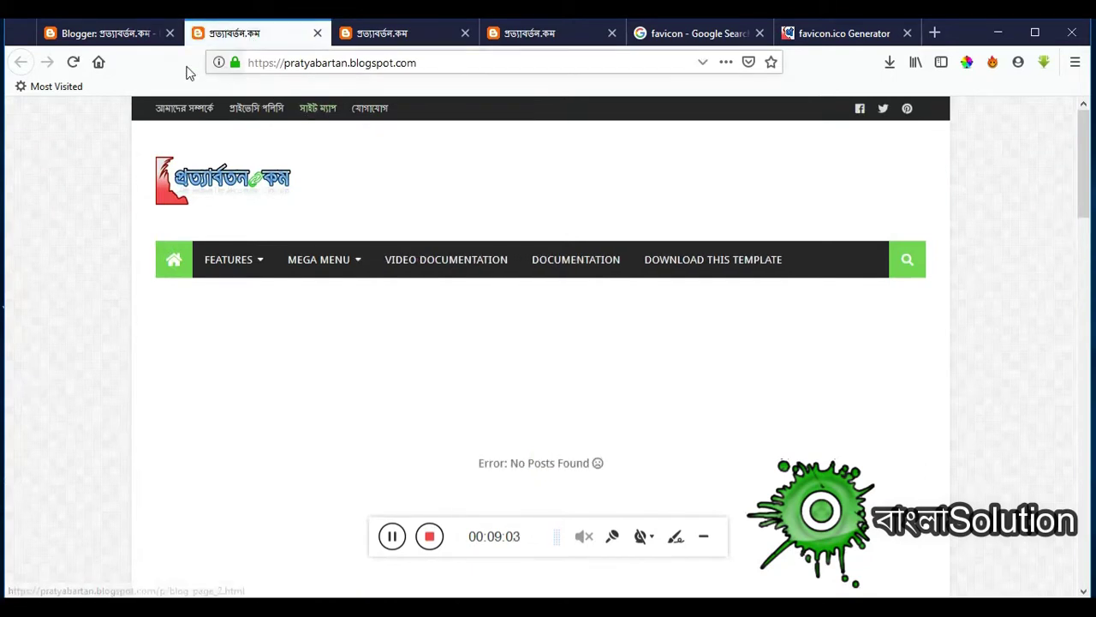
left_click(73, 61)
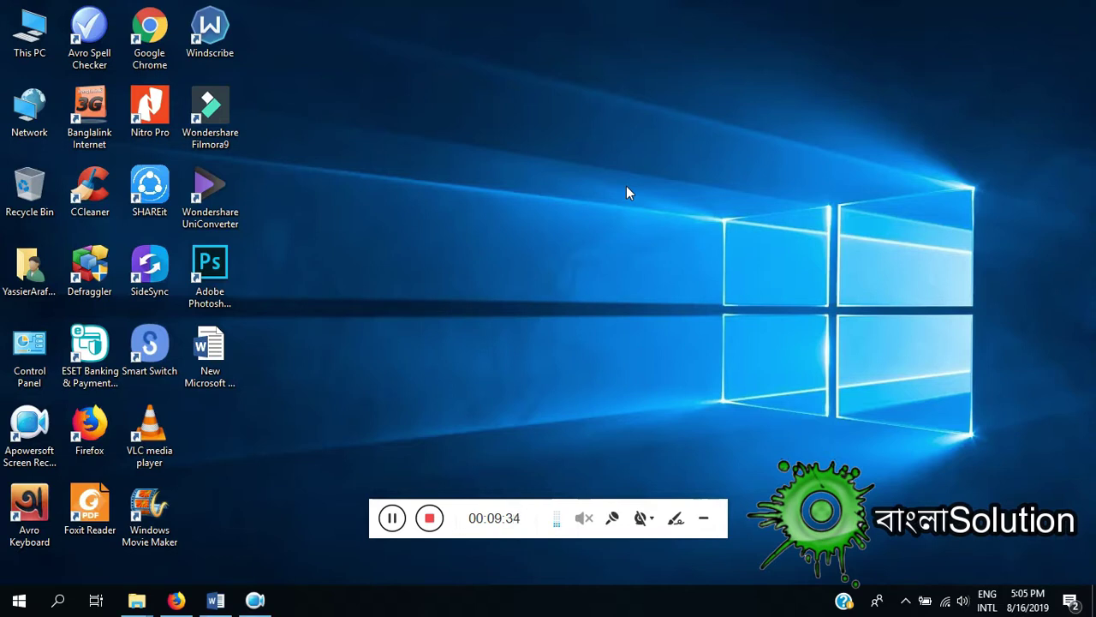
left_click(175, 601)
scroll(367, 257, "down", 5)
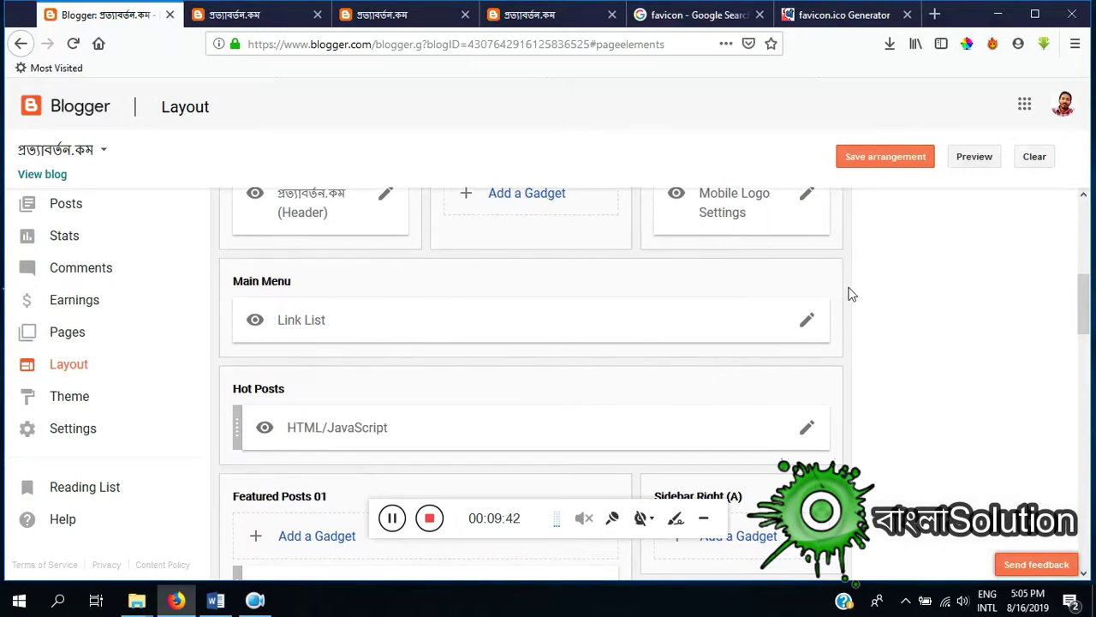
left_click(998, 14)
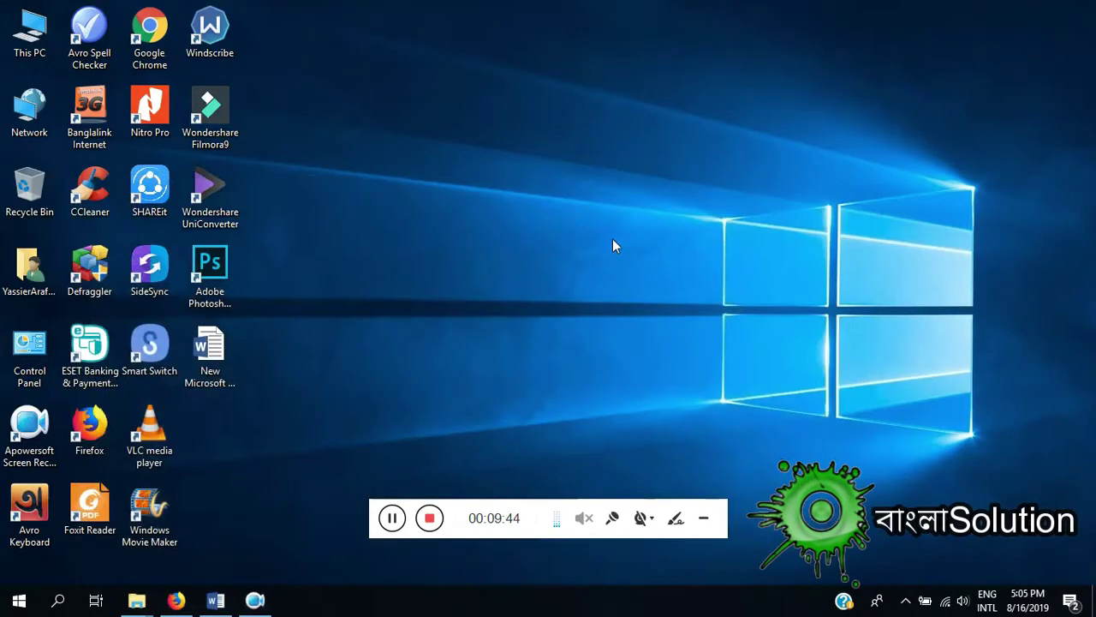